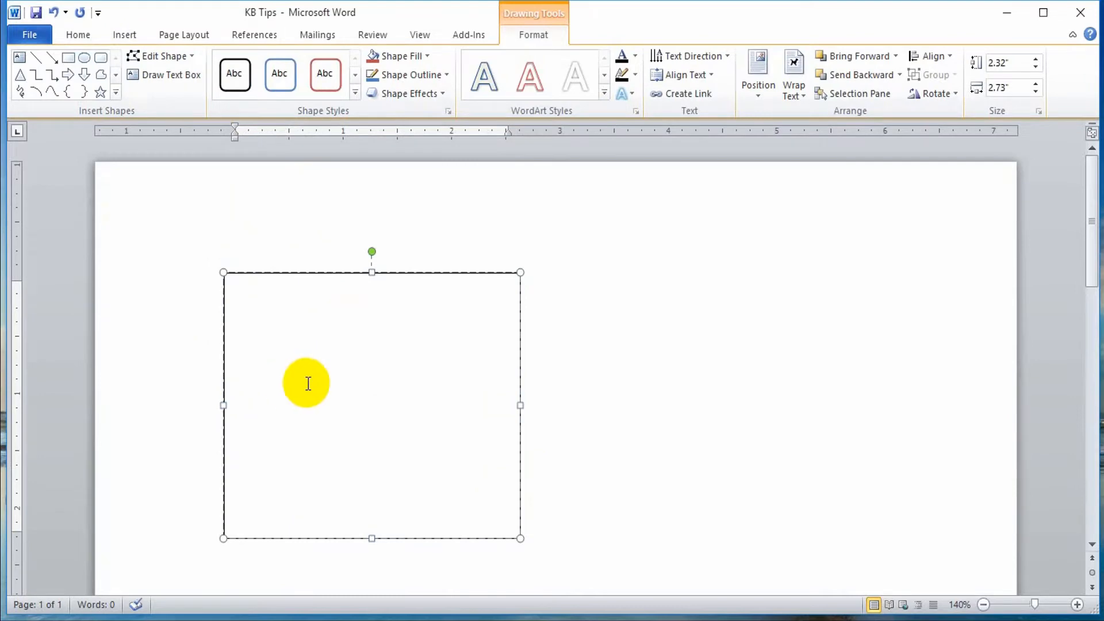
Paste the copied question into the text box as text only and set its font size to 22
right_click(288, 333)
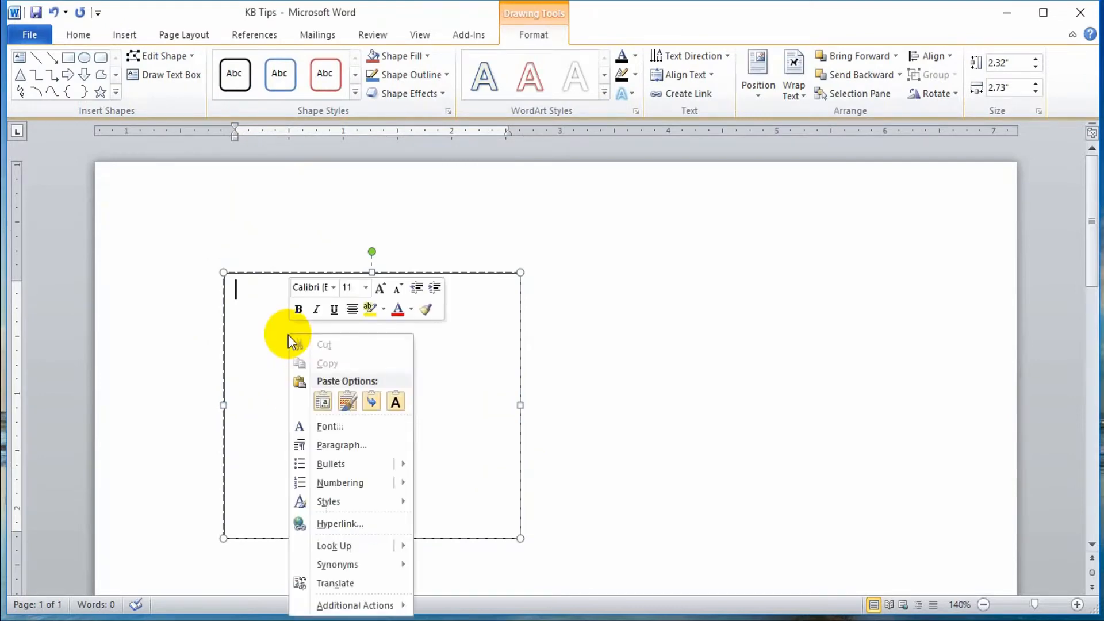
click(396, 404)
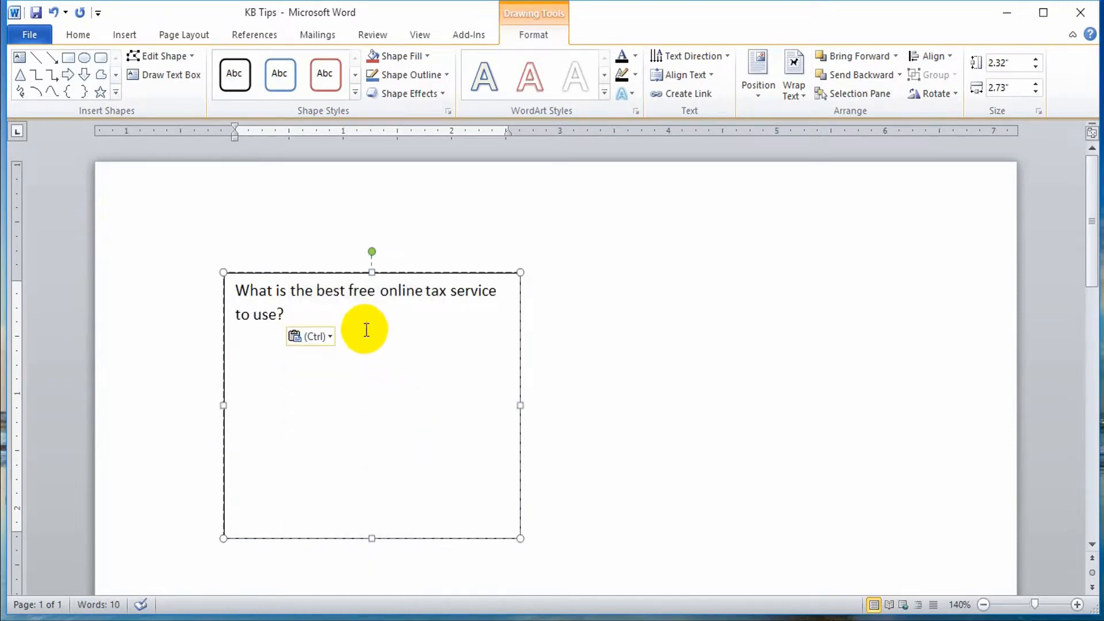
drag(308, 332, 178, 266)
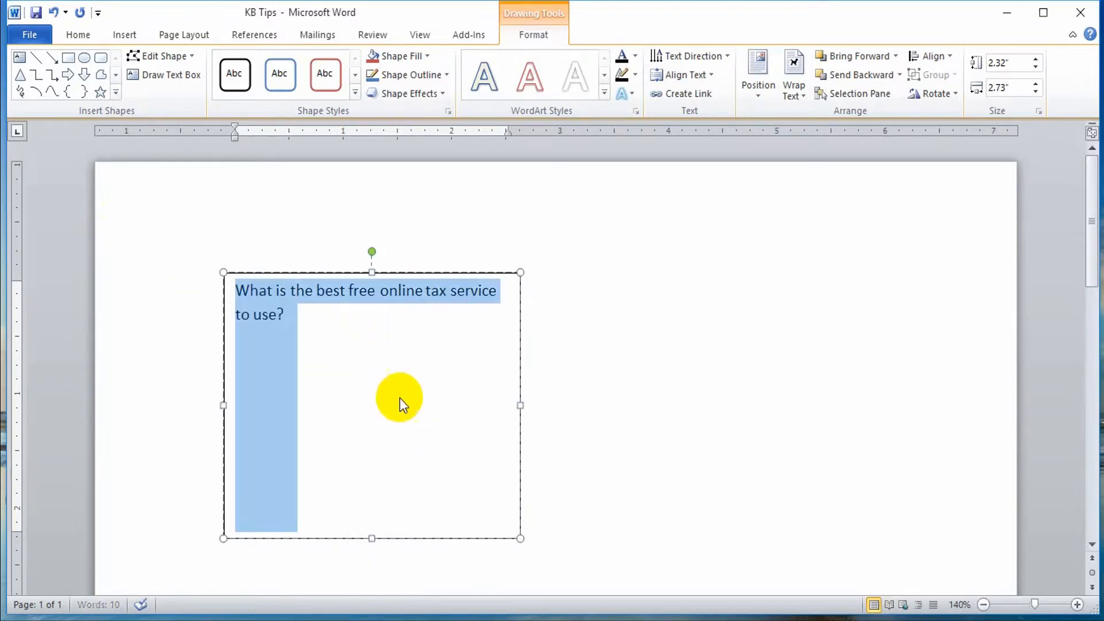
click(81, 34)
click(241, 63)
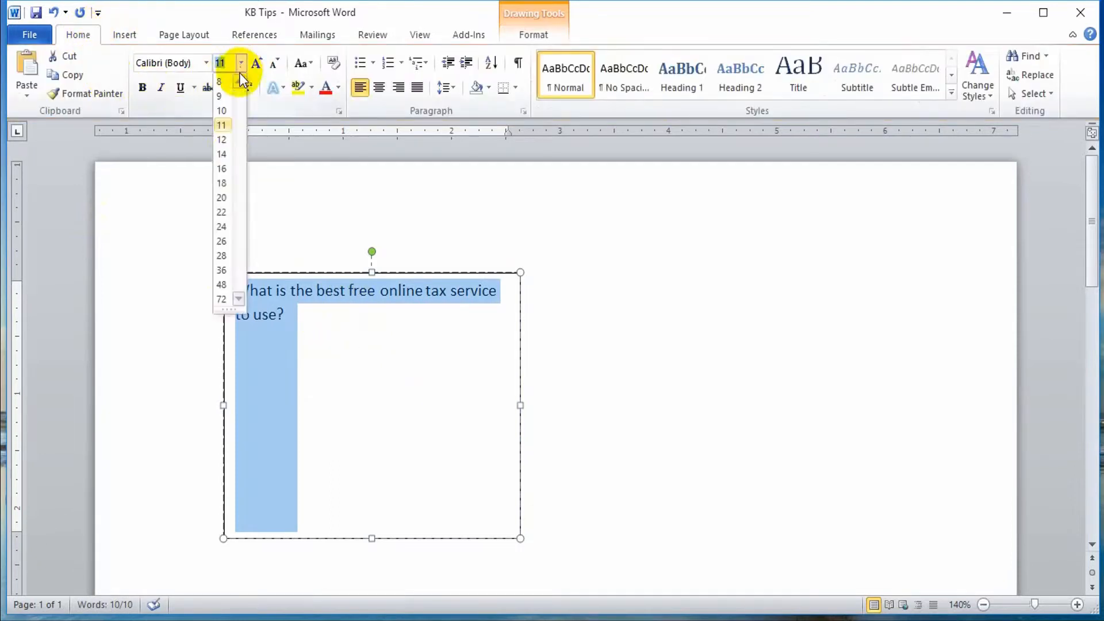
click(222, 212)
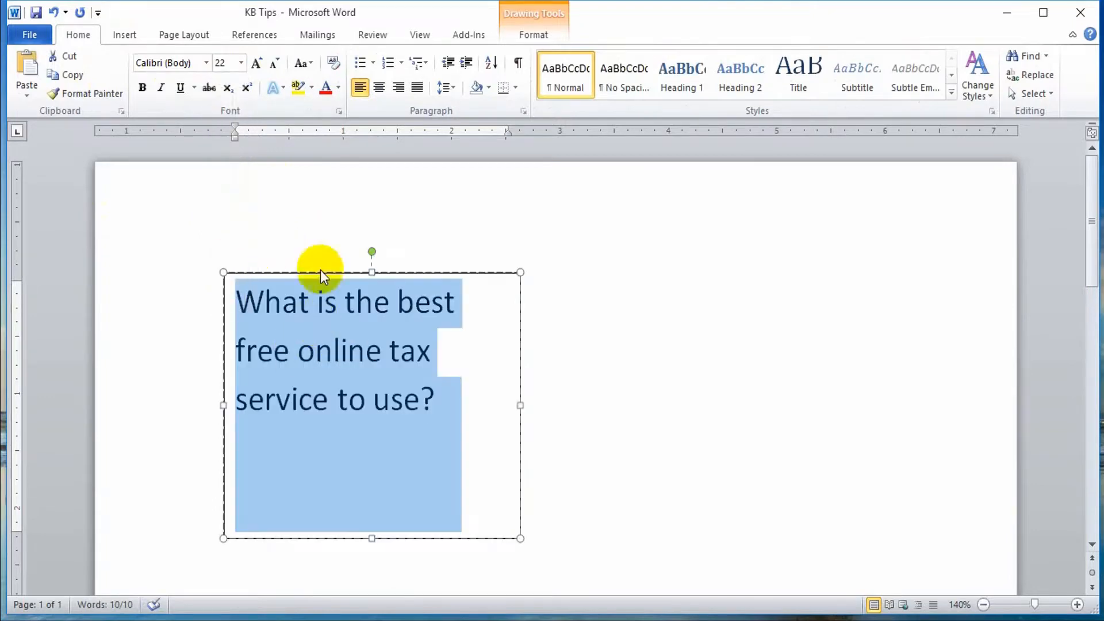
Apply the purple reflected text effect to the whole question in the text box
click(283, 87)
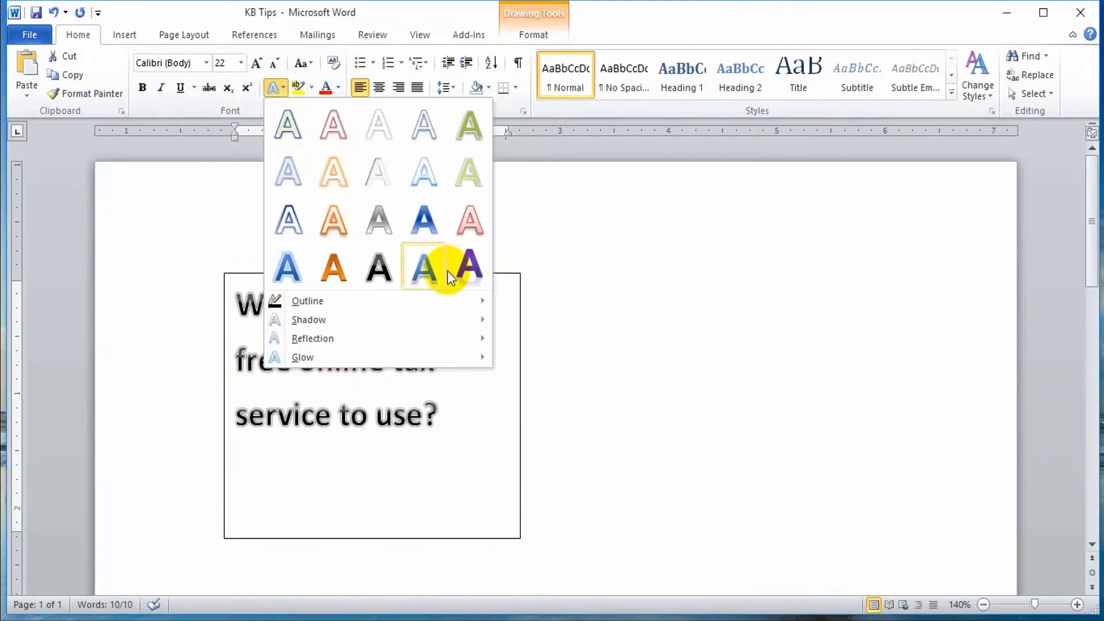
click(475, 274)
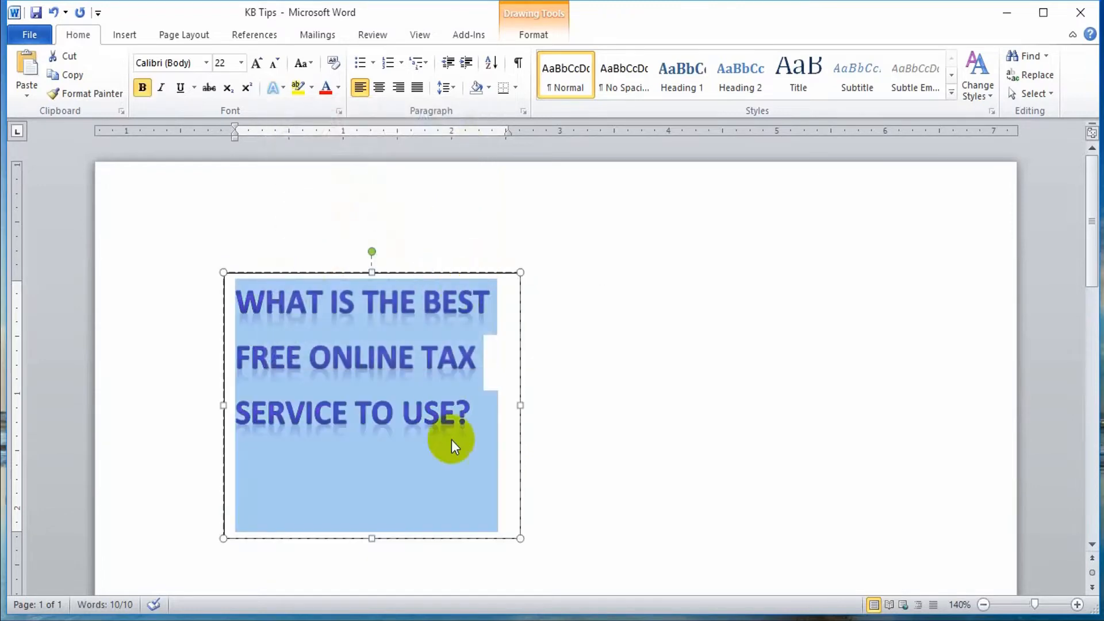
click(485, 420)
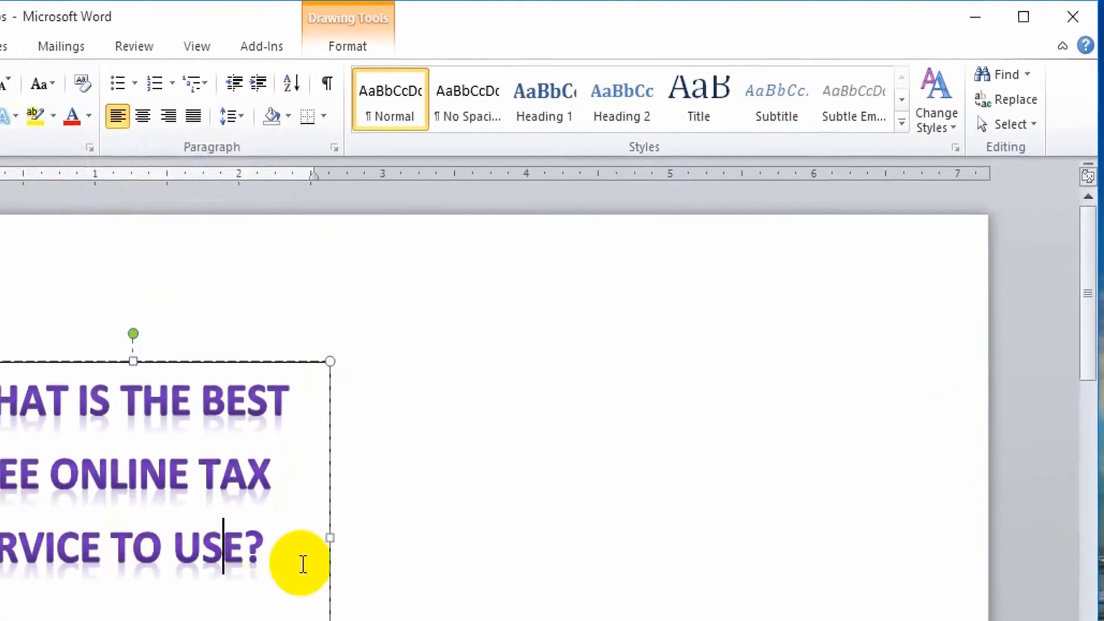
Apply the red beveled WordArt style to the word "use" in the text box
click(326, 45)
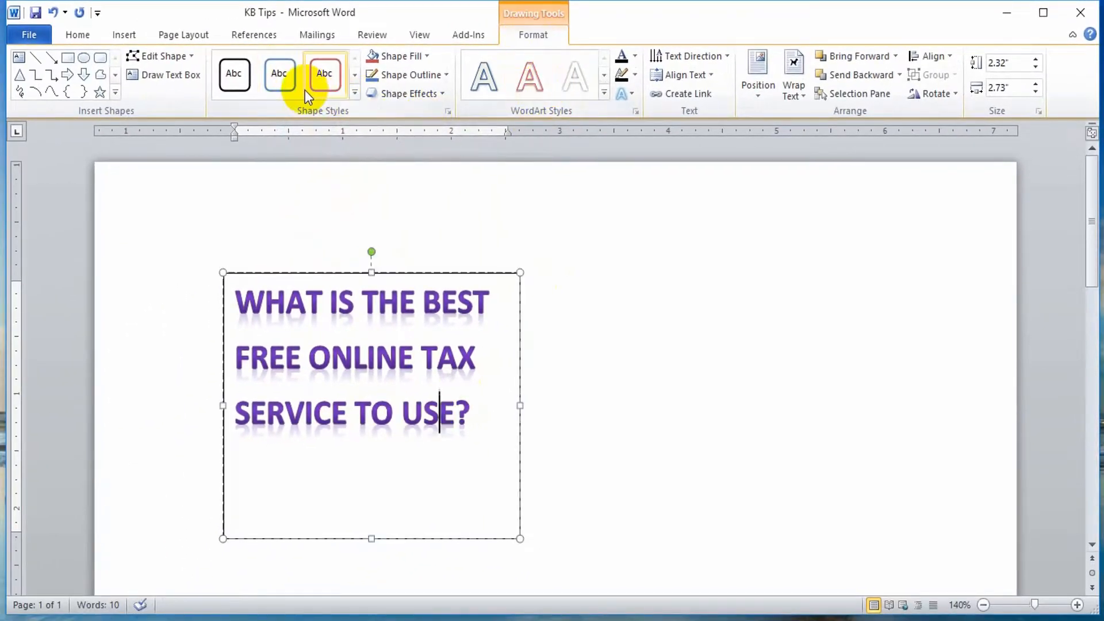
click(603, 93)
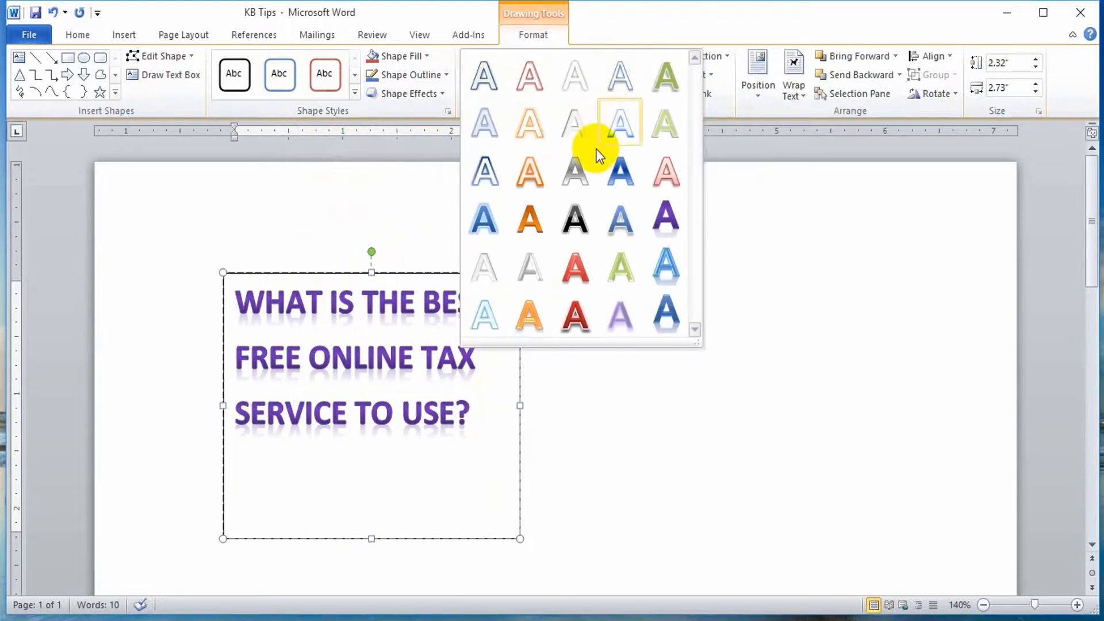
click(575, 280)
click(395, 337)
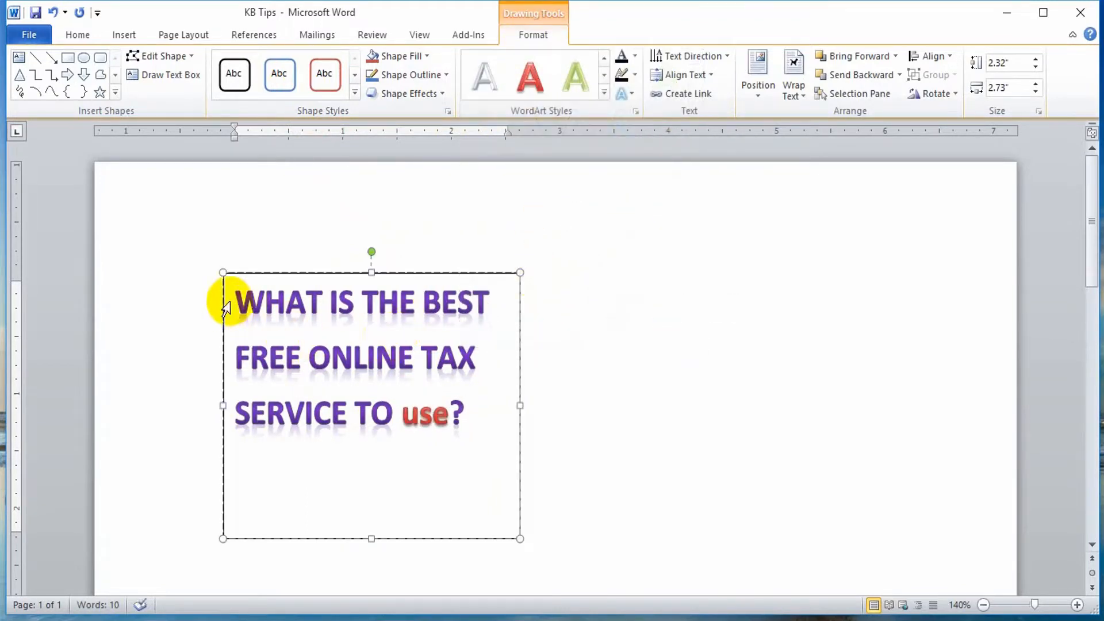
Apply the red beveled WordArt style to the entire question in the text box
drag(230, 295, 514, 429)
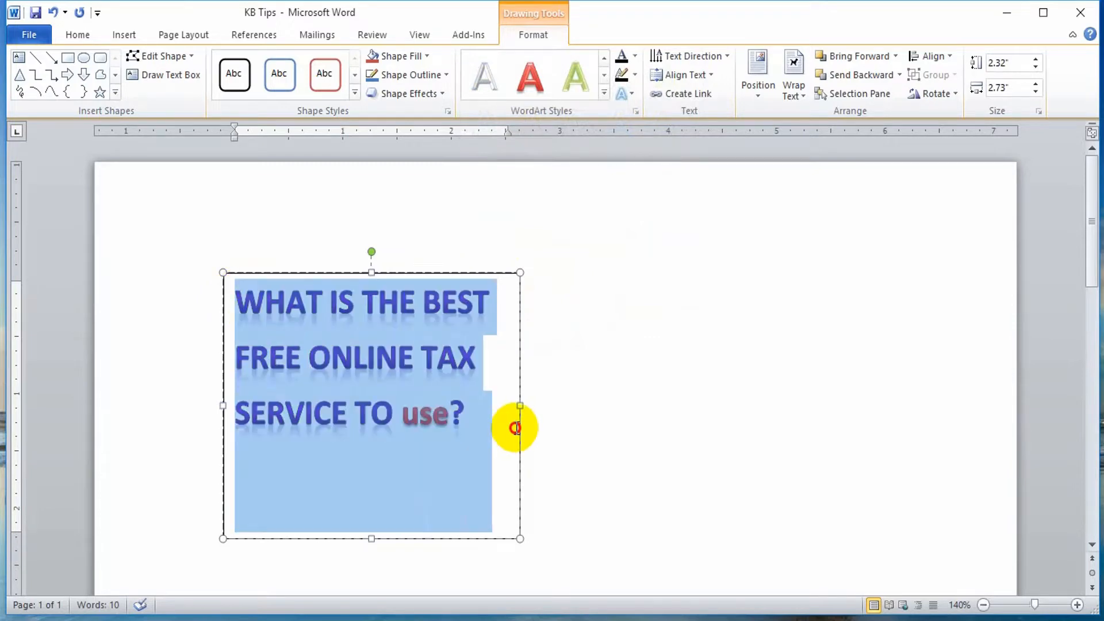
click(530, 76)
click(527, 148)
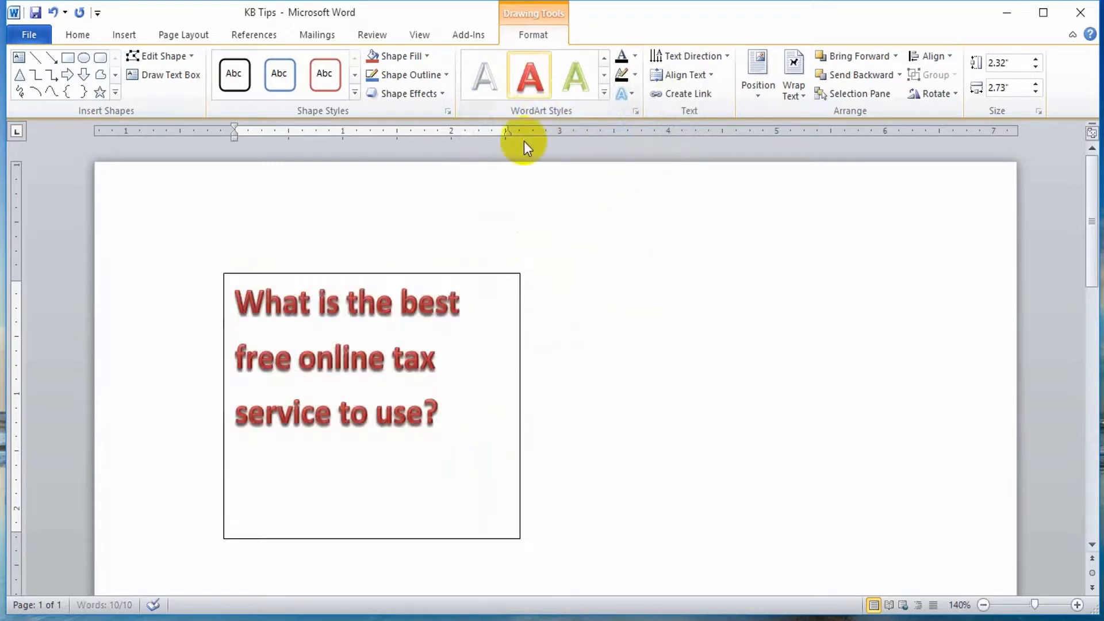
triple_click(449, 384)
click(604, 91)
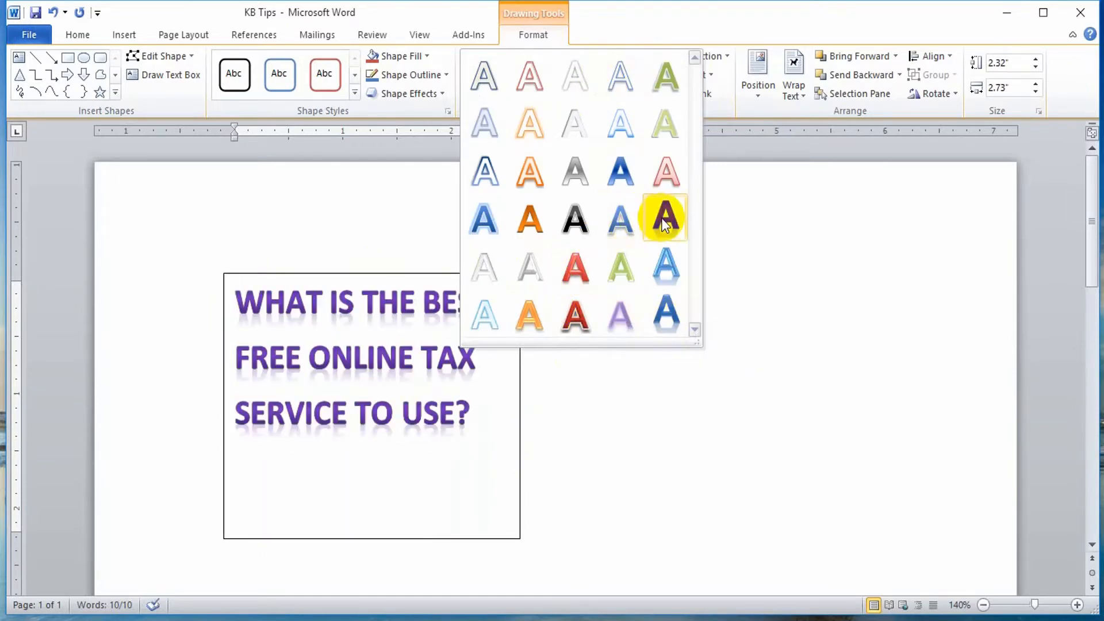
key(Escape)
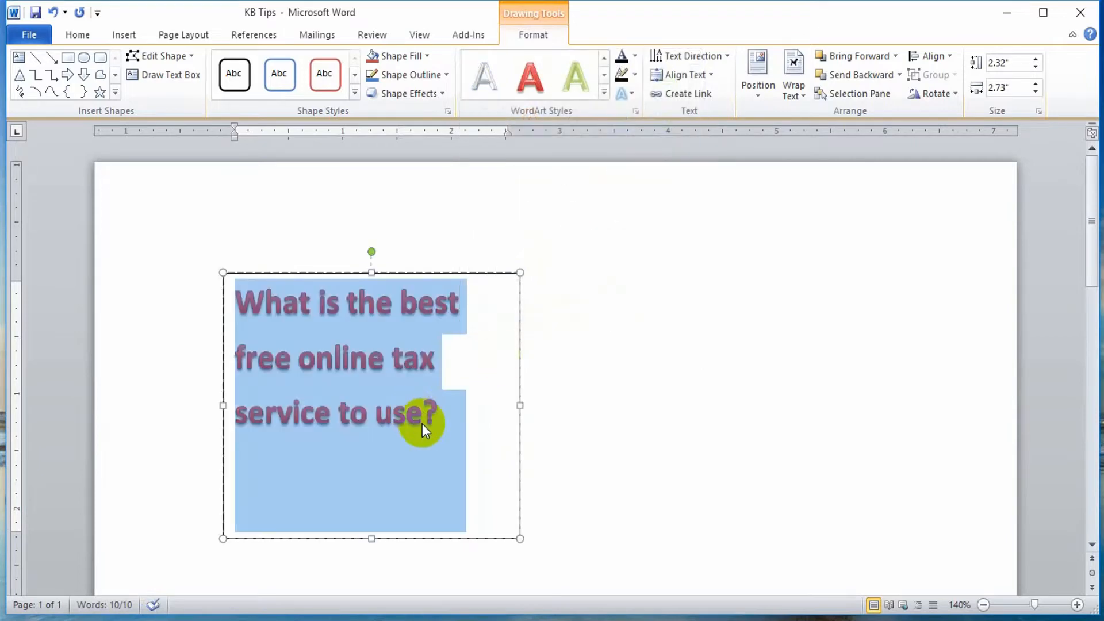
Select all the text in the box and set its font size to 30
click(469, 426)
drag(465, 423, 217, 310)
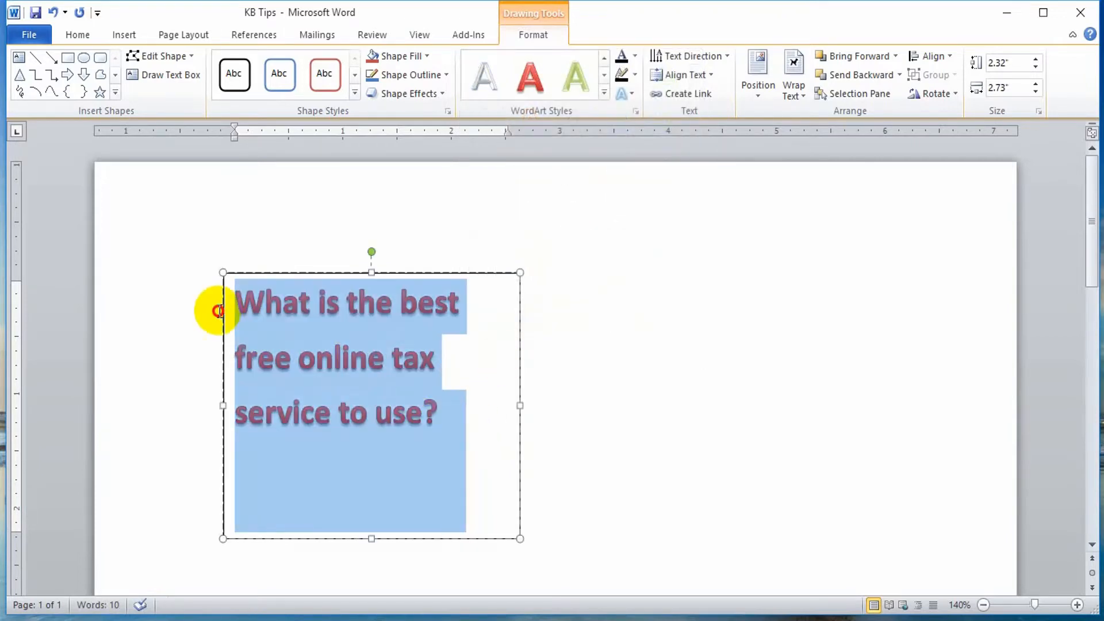
click(77, 33)
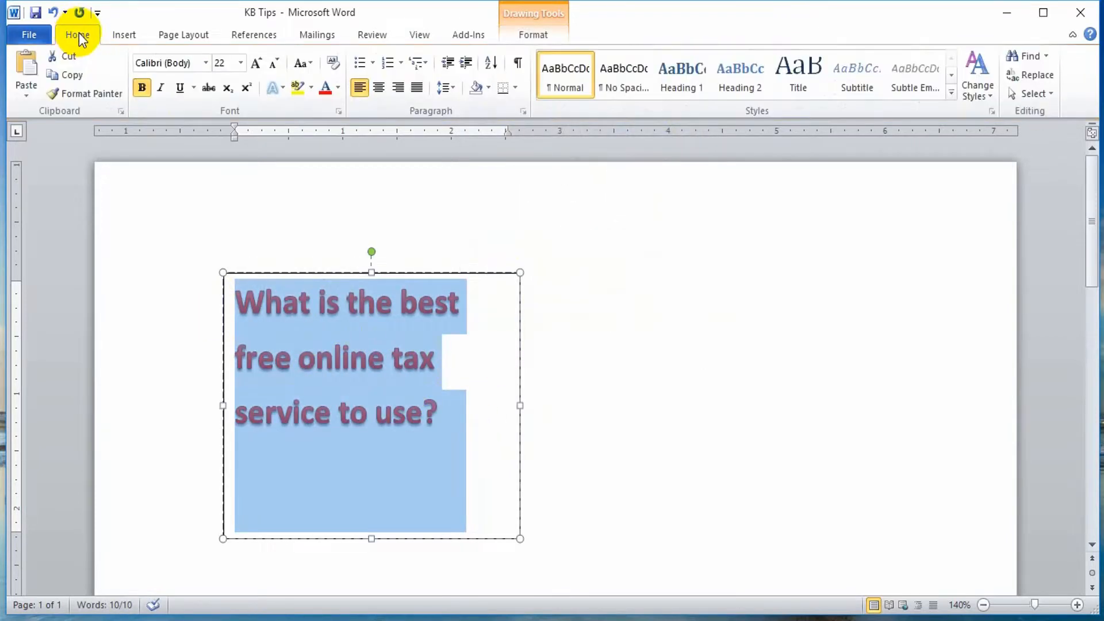
click(230, 63)
drag(232, 64, 208, 59)
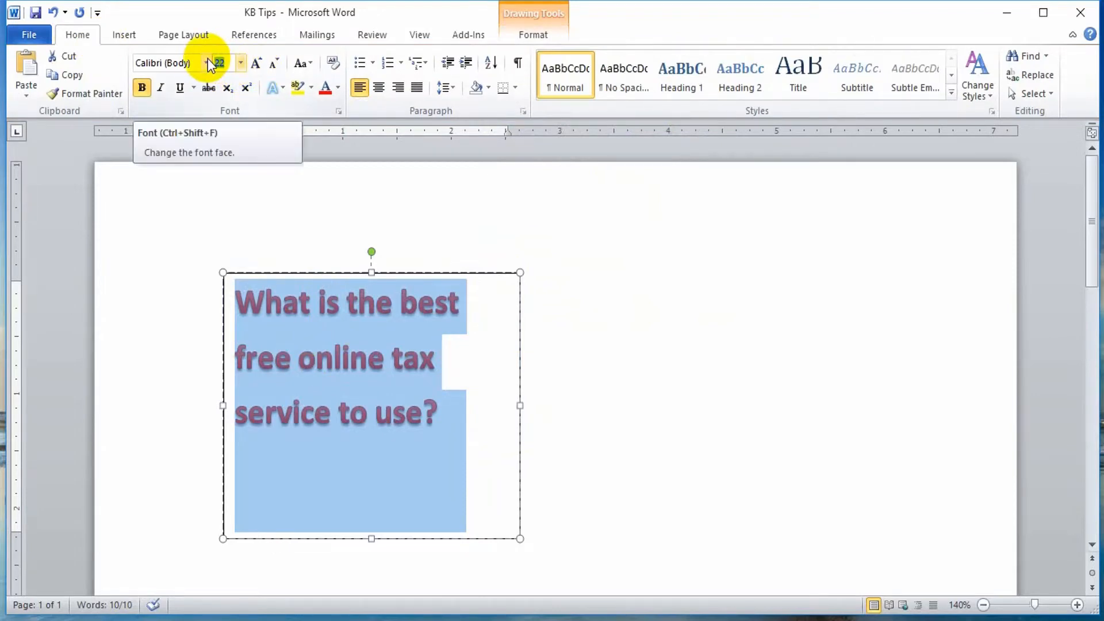
text(30)
key(Return)
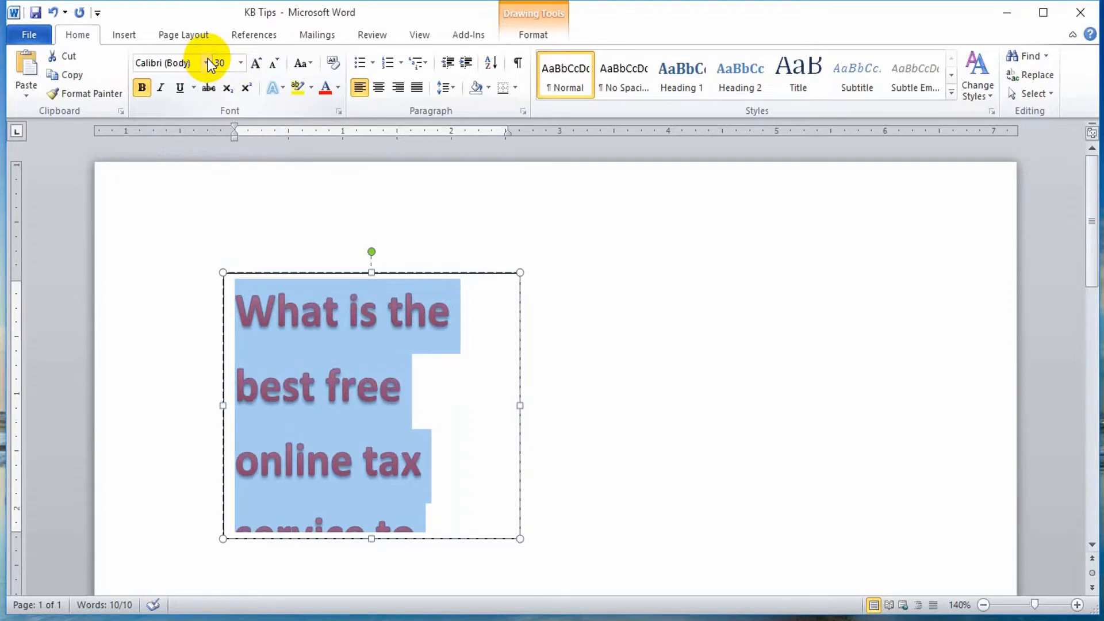
Set the question's font size to 25 and deselect the text box
click(225, 64)
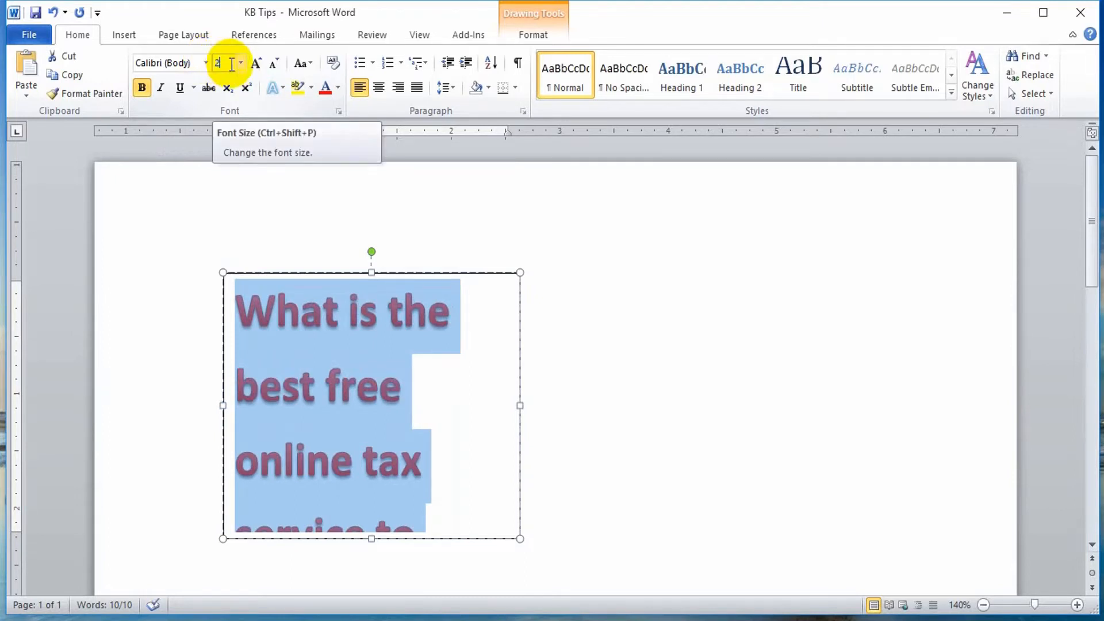
key(Return)
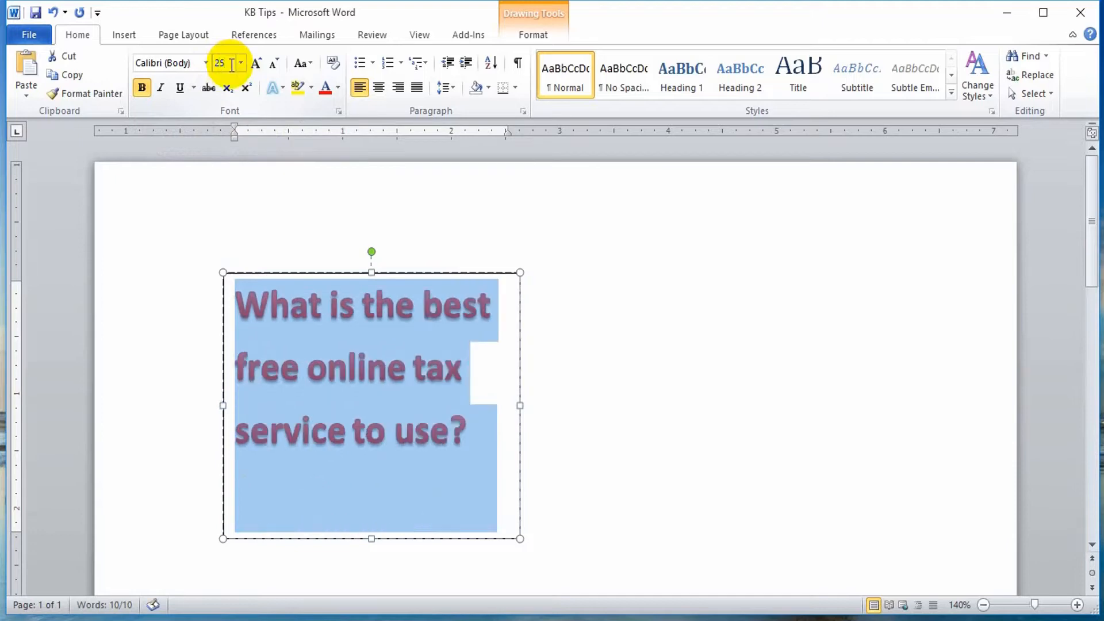
click(433, 440)
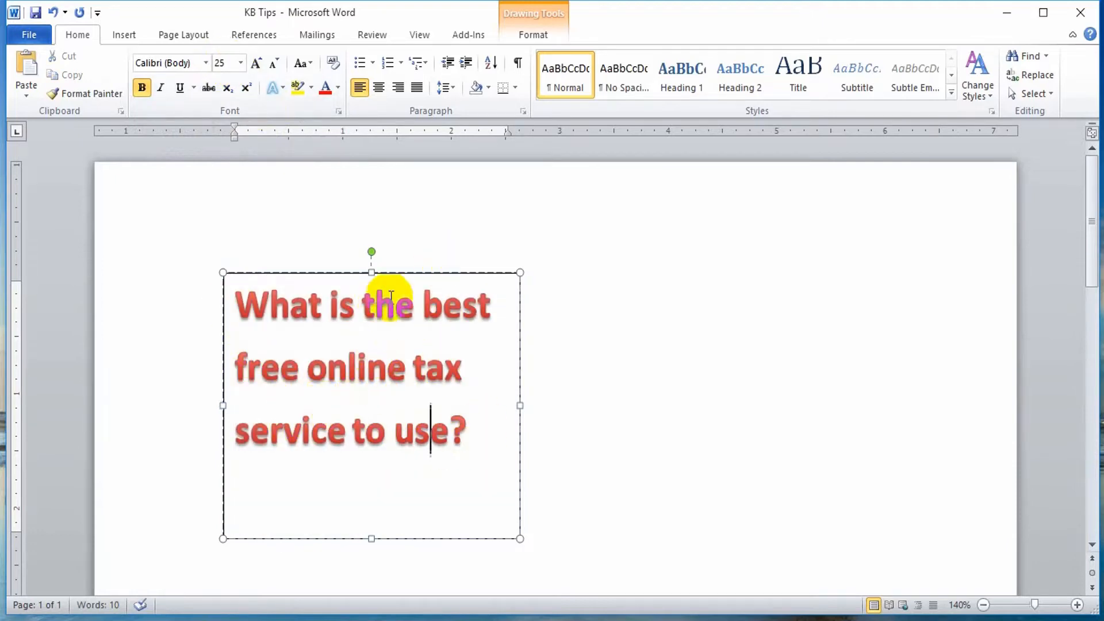
click(626, 350)
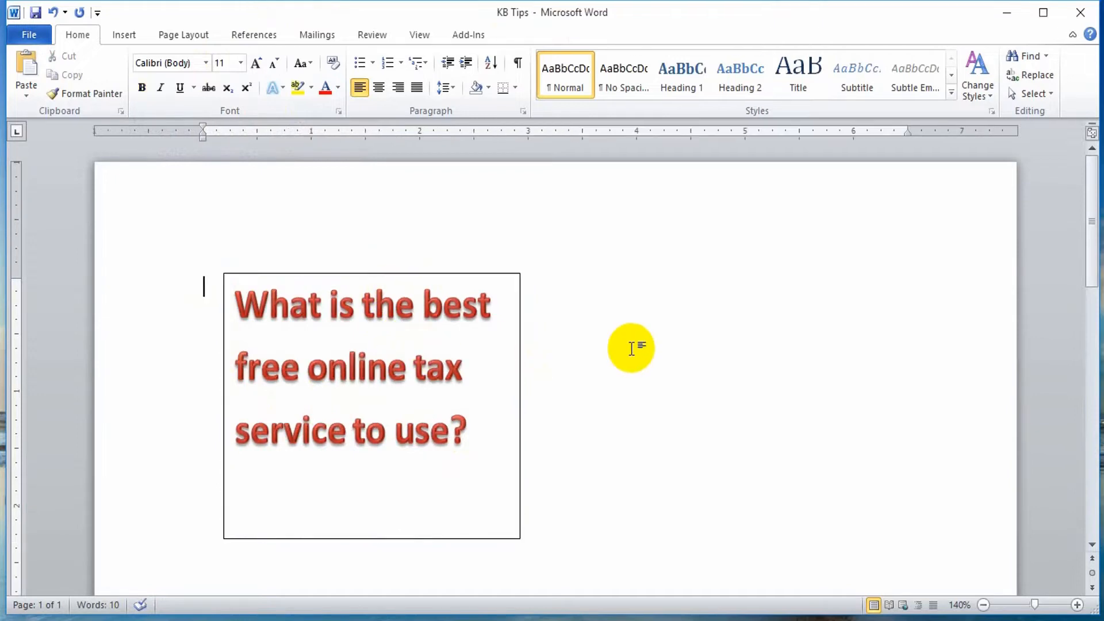
Set the text box's text direction to rotate all text 90°
click(395, 299)
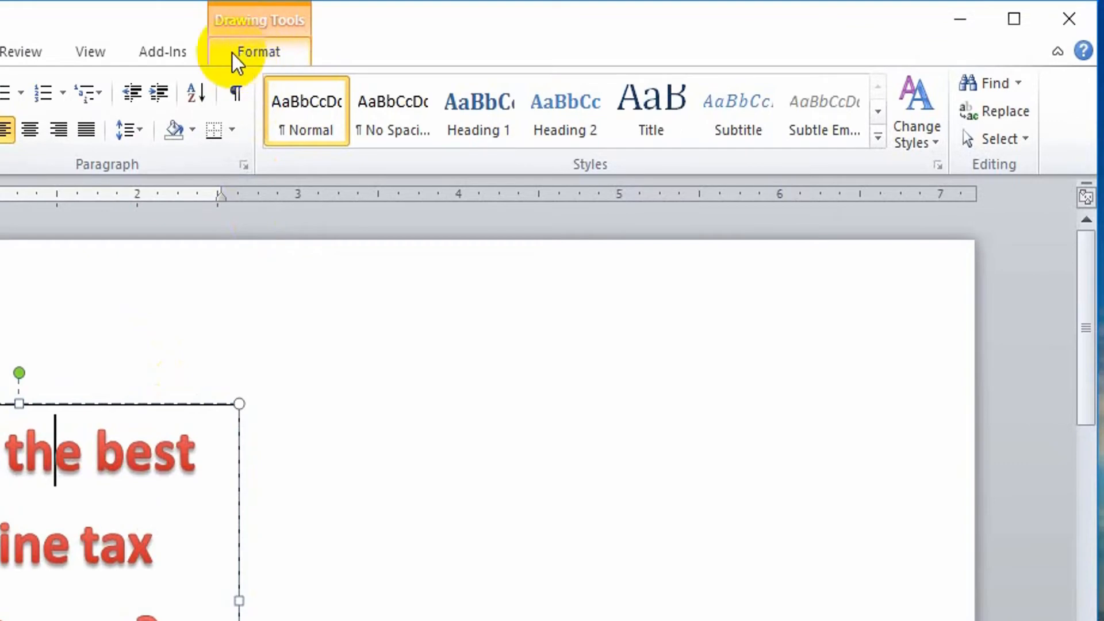
click(239, 53)
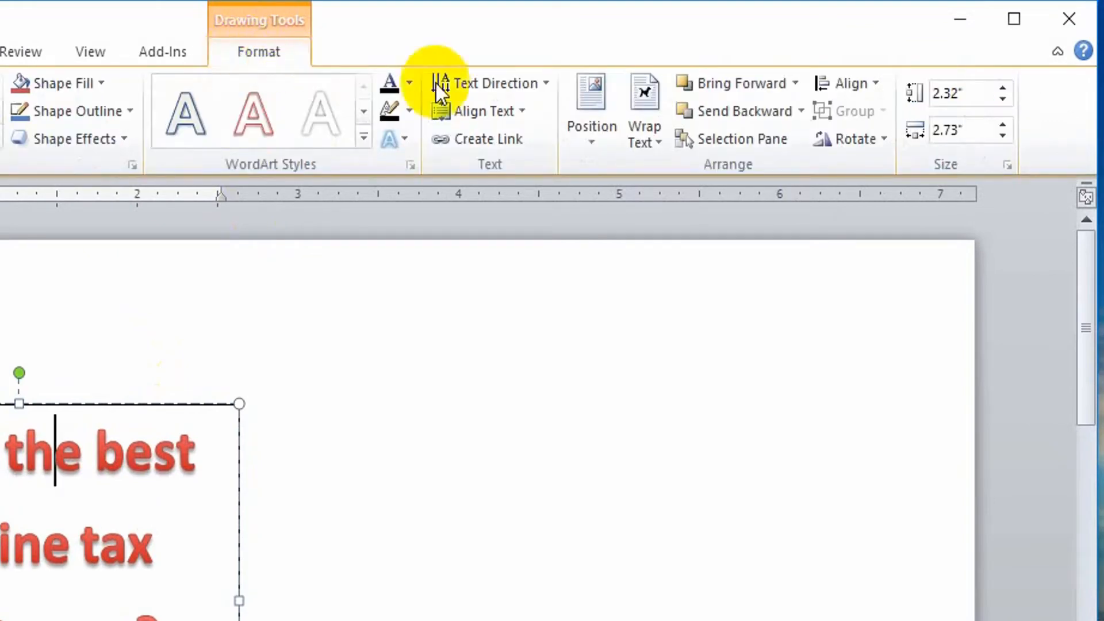
click(484, 87)
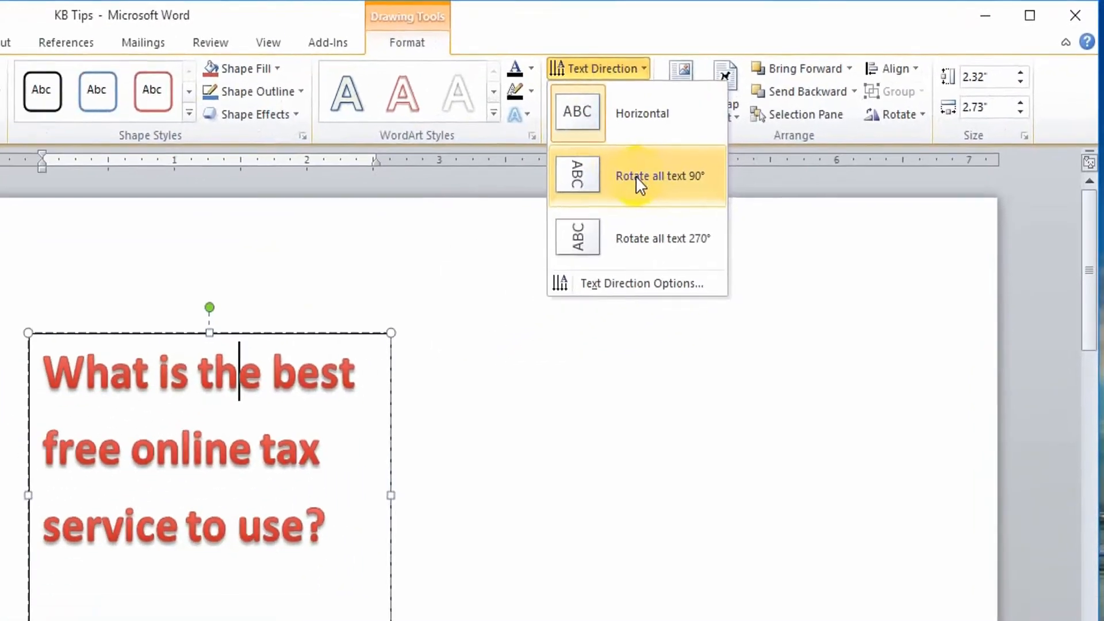
click(637, 176)
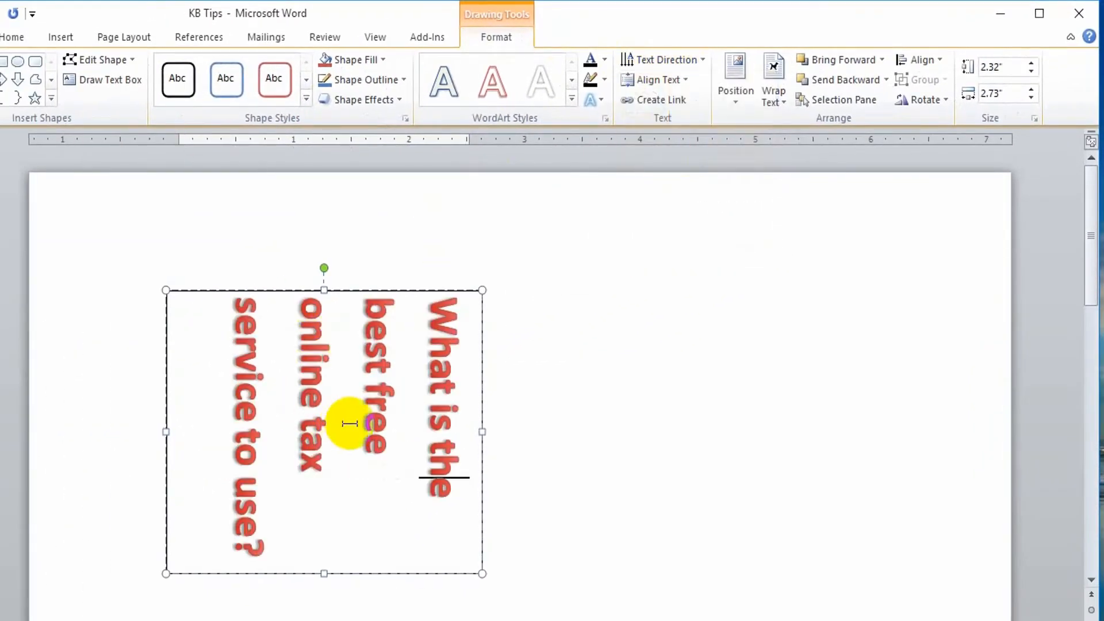
Rotate all the text in the box 270°, and return its direction to horizontal
click(703, 65)
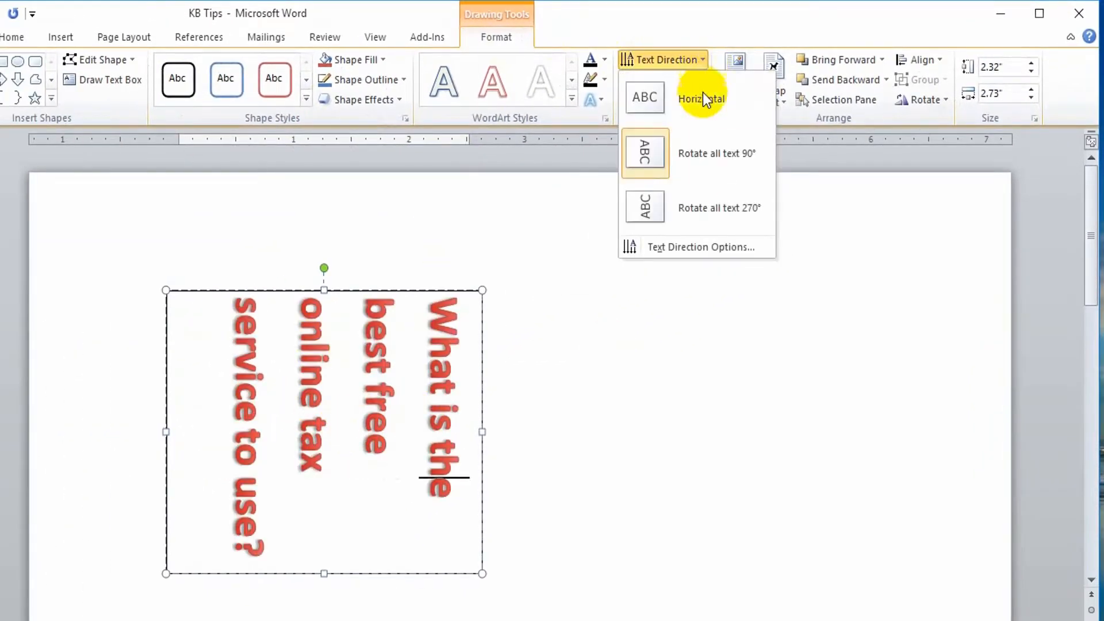
click(711, 213)
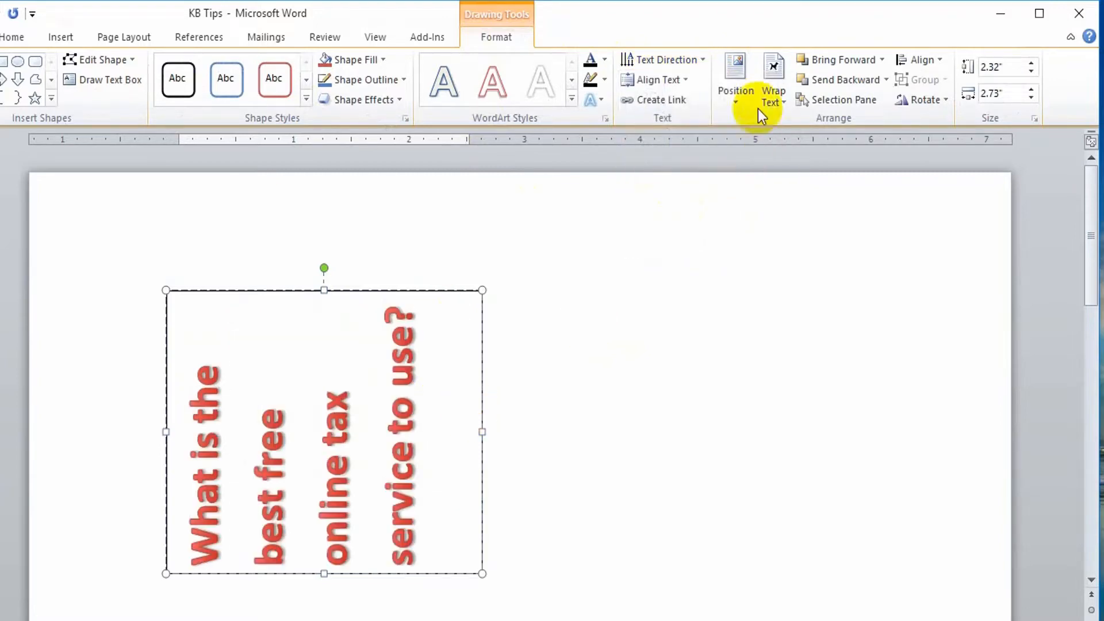
click(694, 63)
click(696, 98)
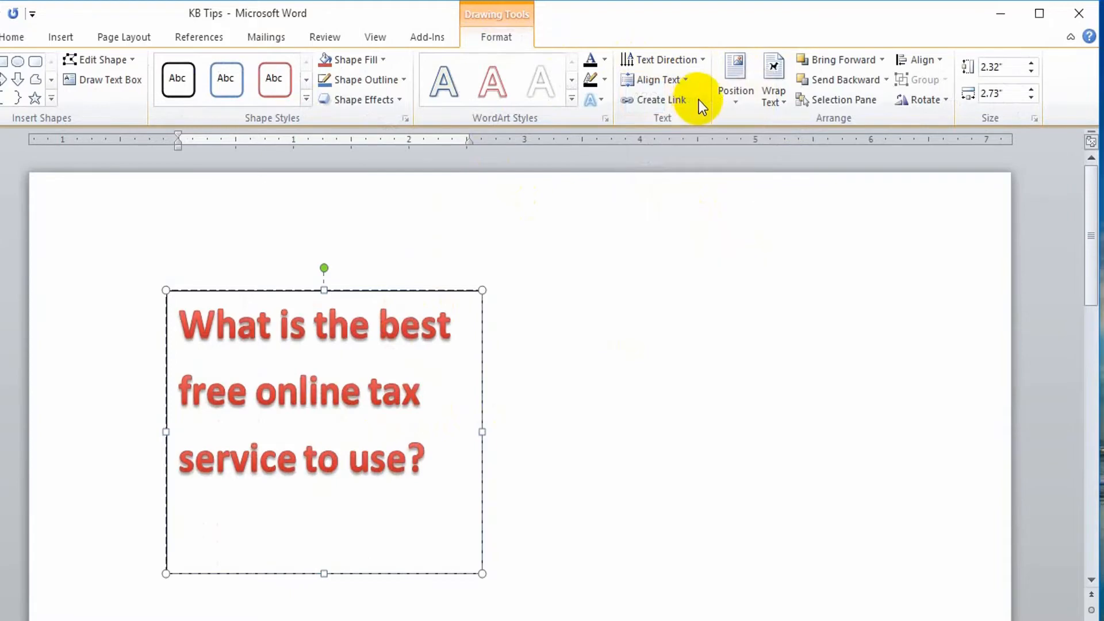
Use the Text Direction options to give the text box the vertical orientation that reads from top to bottom
click(701, 63)
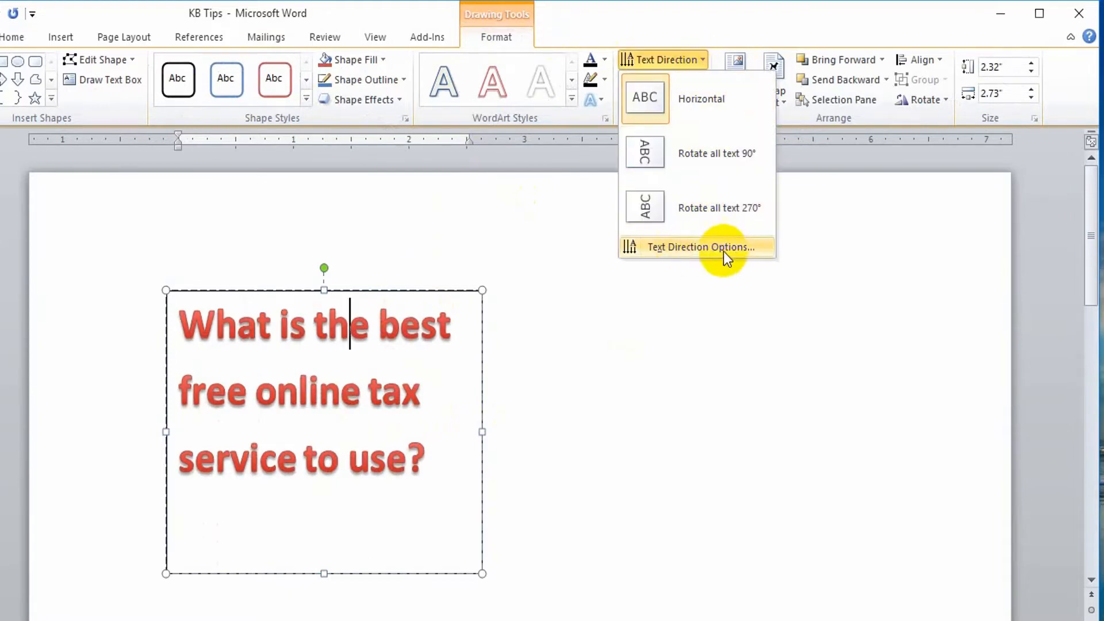
click(706, 247)
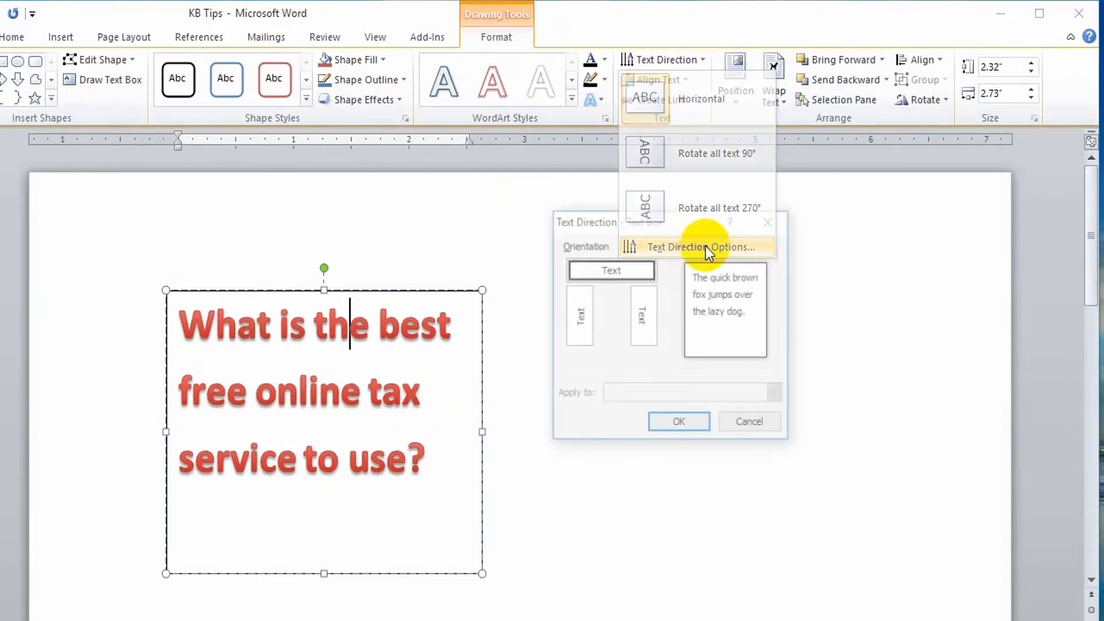
click(641, 316)
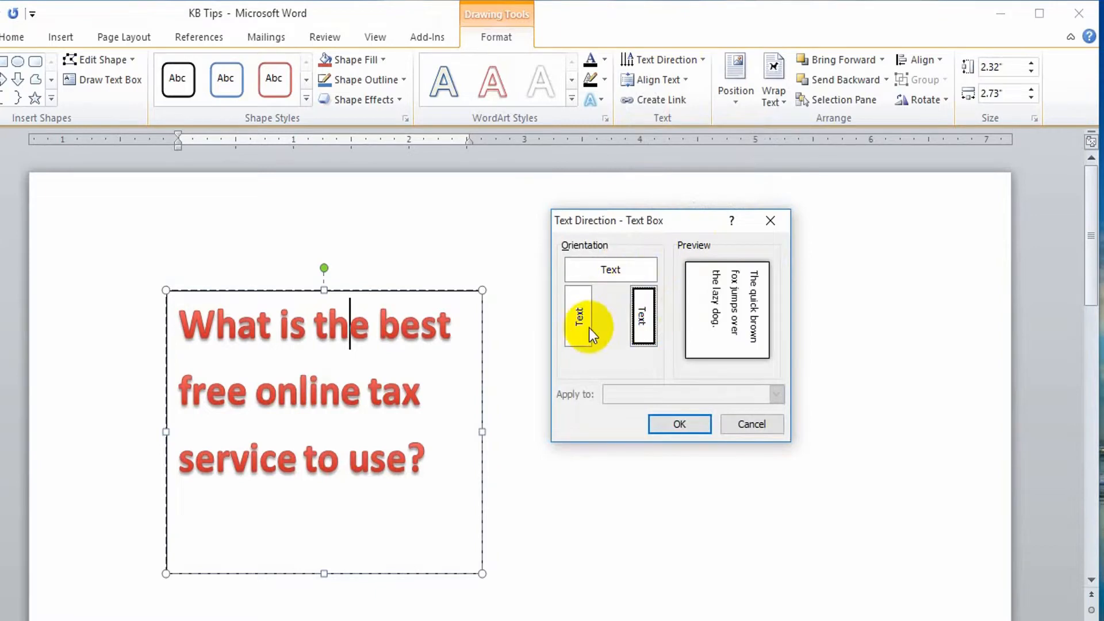
click(578, 324)
click(643, 333)
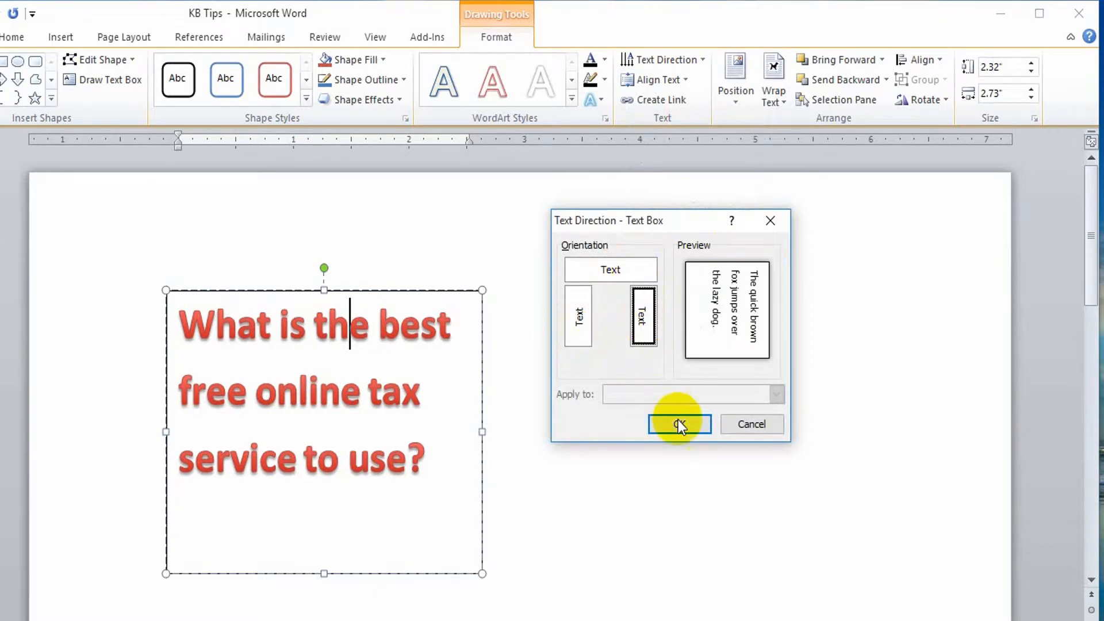
click(682, 423)
click(375, 359)
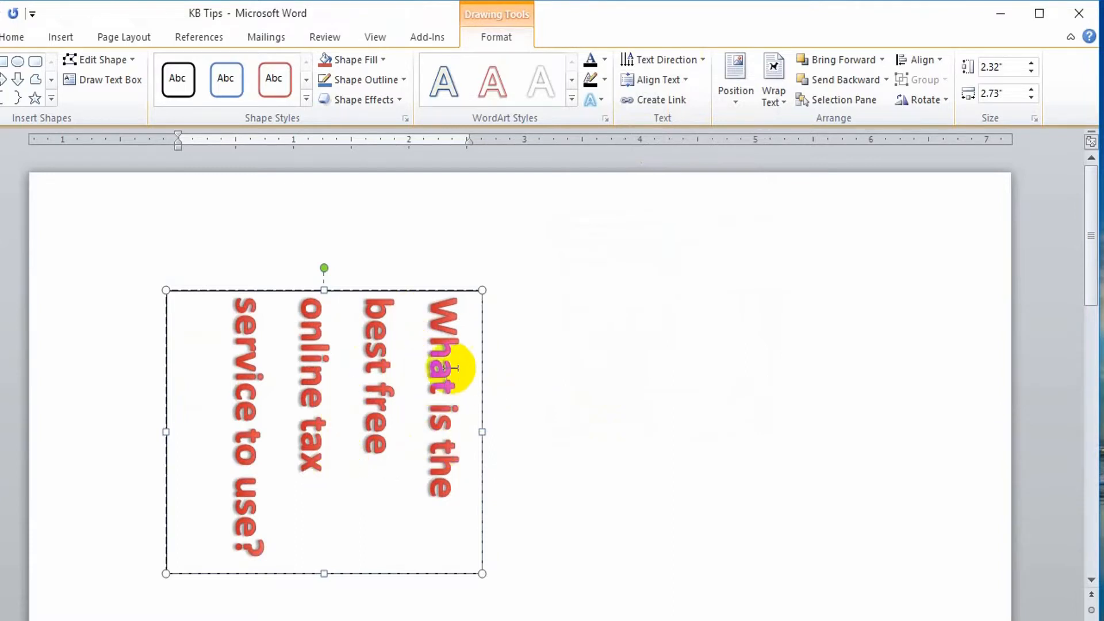
Align all the rotated question text to the center of the text box
drag(439, 304, 229, 581)
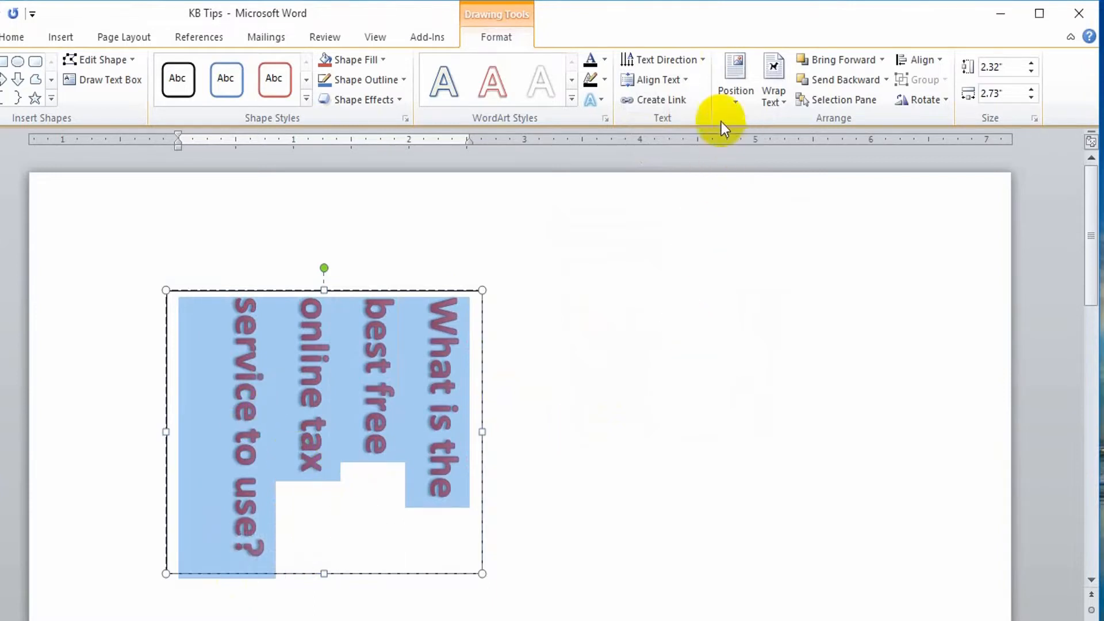
click(690, 85)
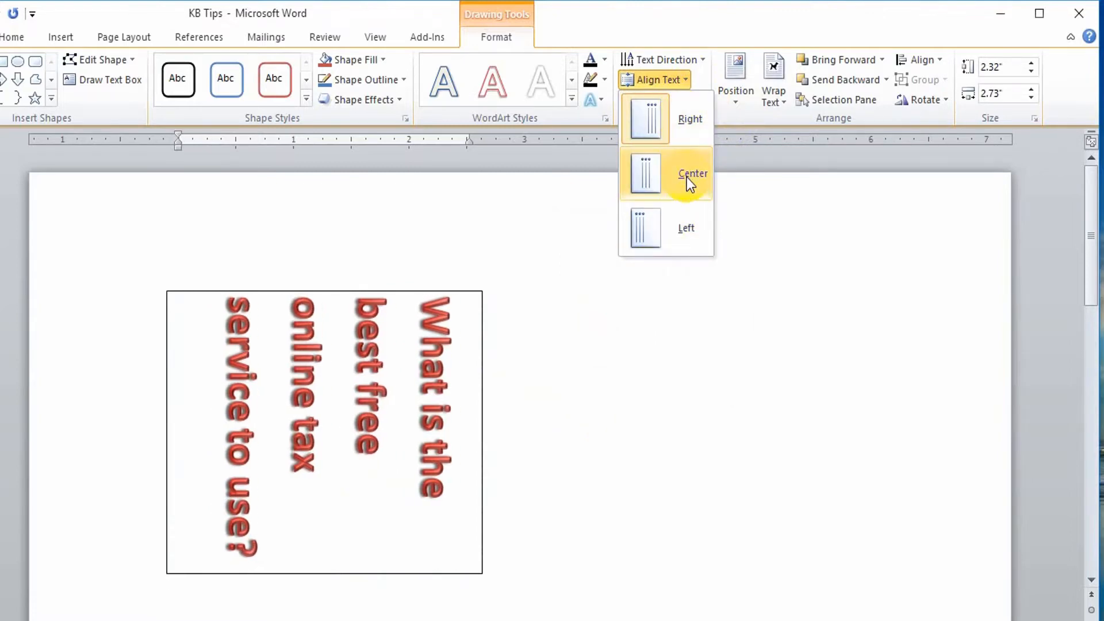
click(687, 177)
click(365, 418)
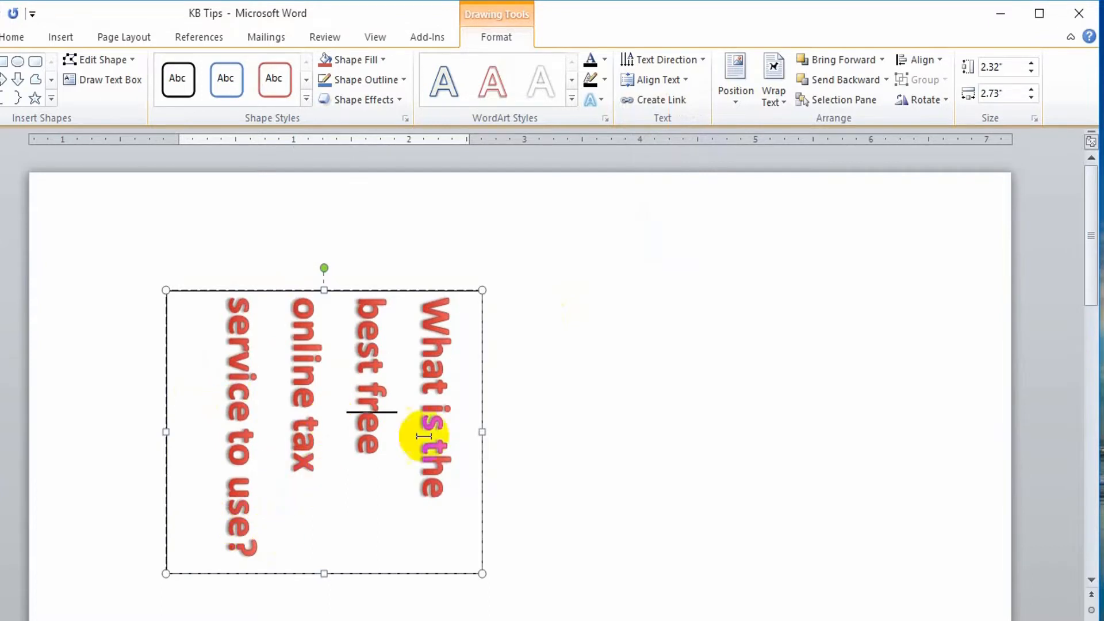
Use the Text Direction options to give the text box the vertical orientation that reads from bottom to top
click(702, 62)
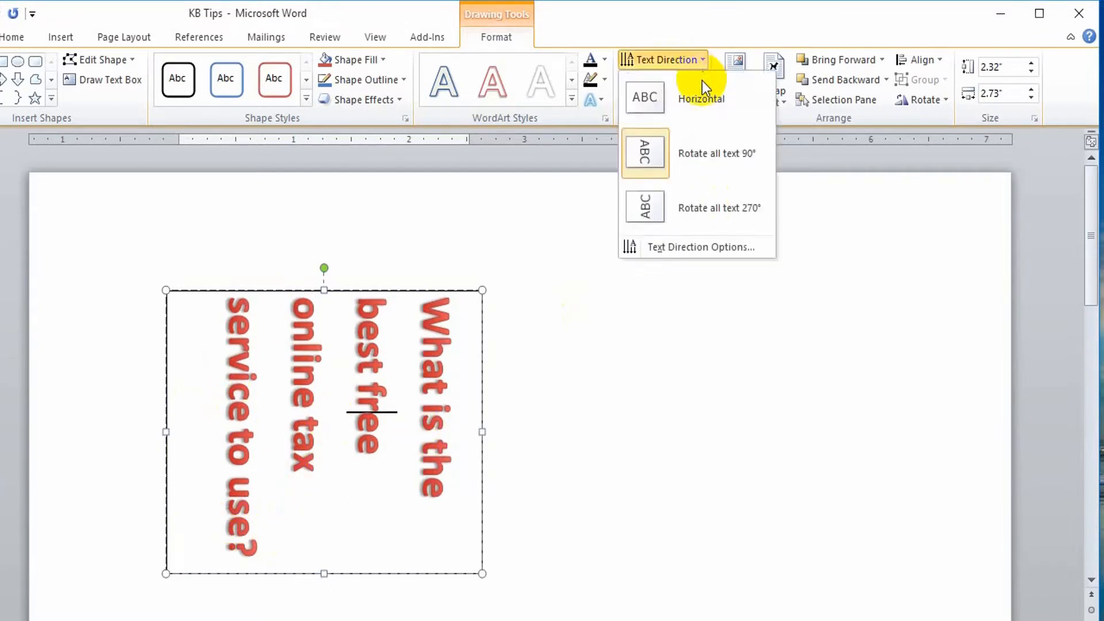
click(713, 246)
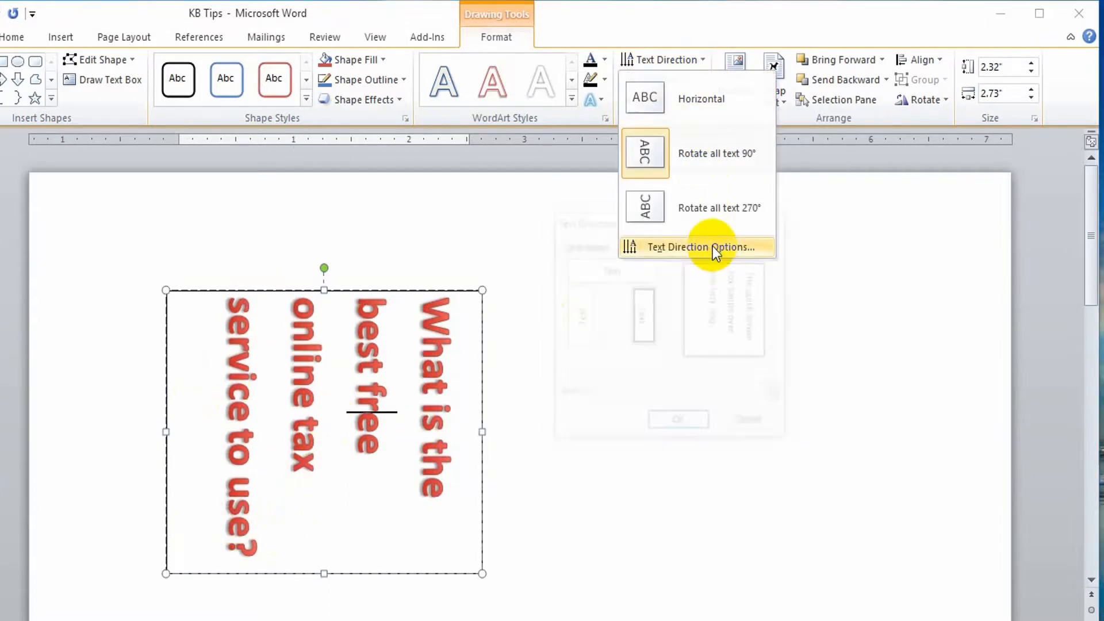
click(575, 319)
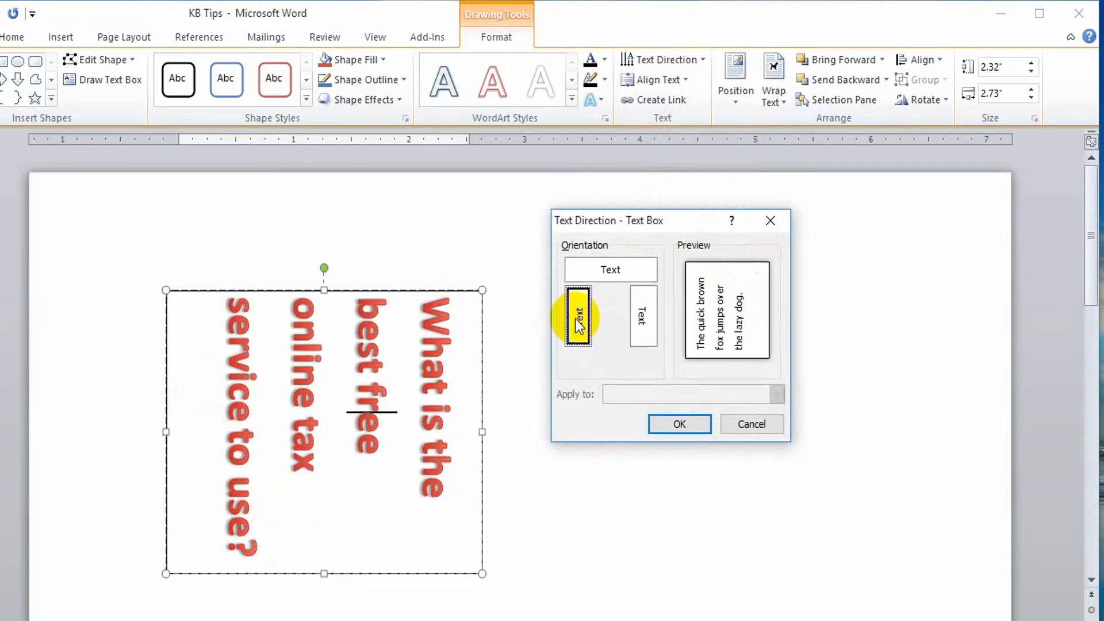
click(696, 426)
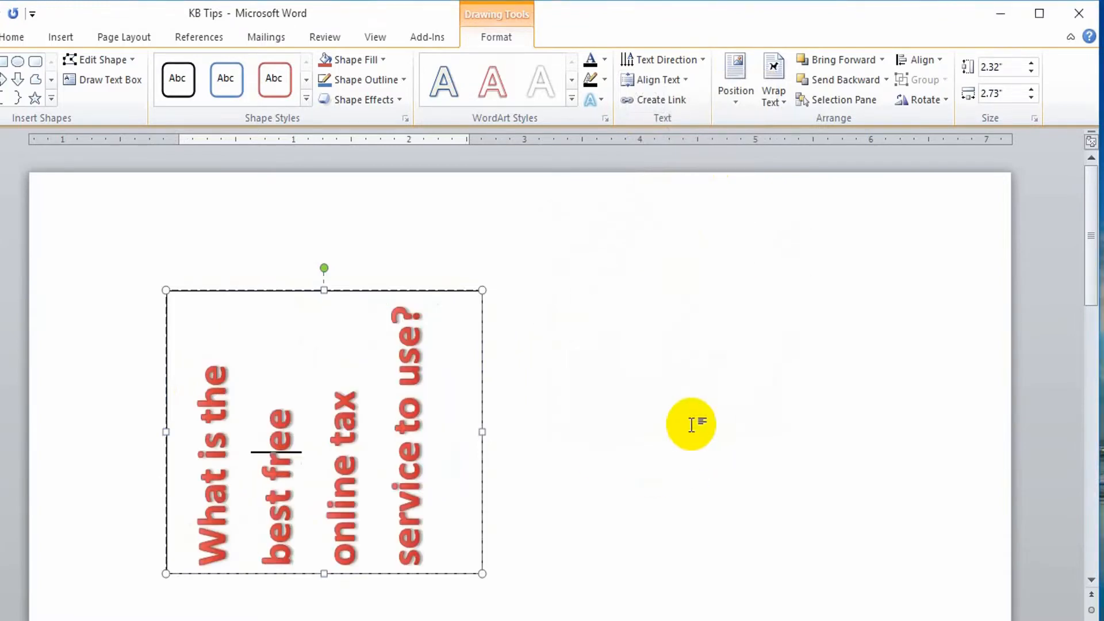
scroll(223, 512, down, 2)
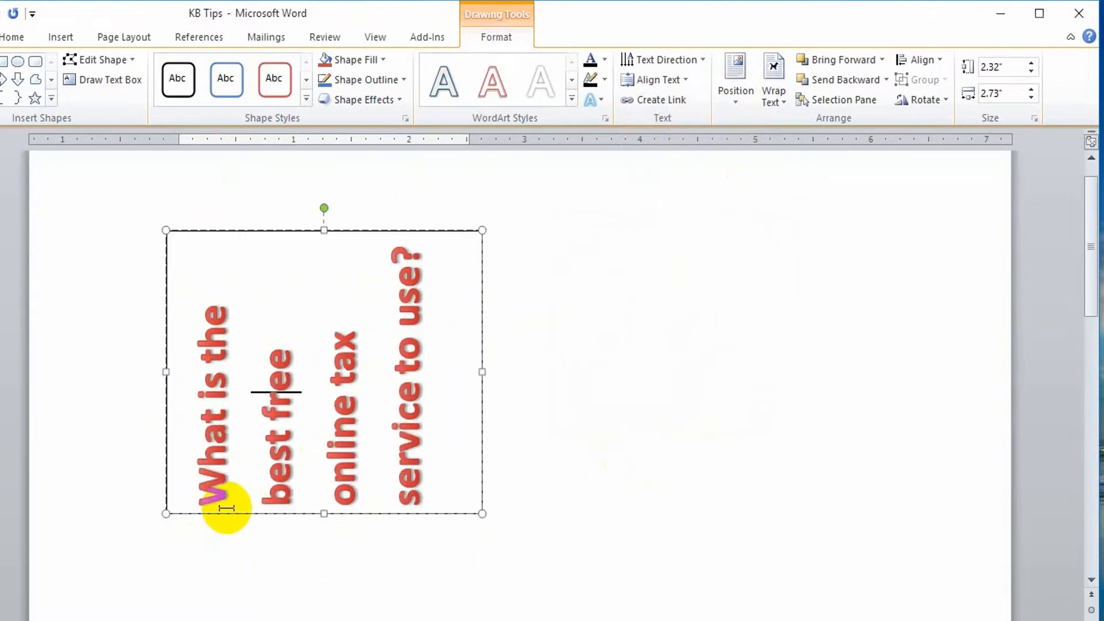
Return the text box's text direction to horizontal and deselect the box
click(699, 63)
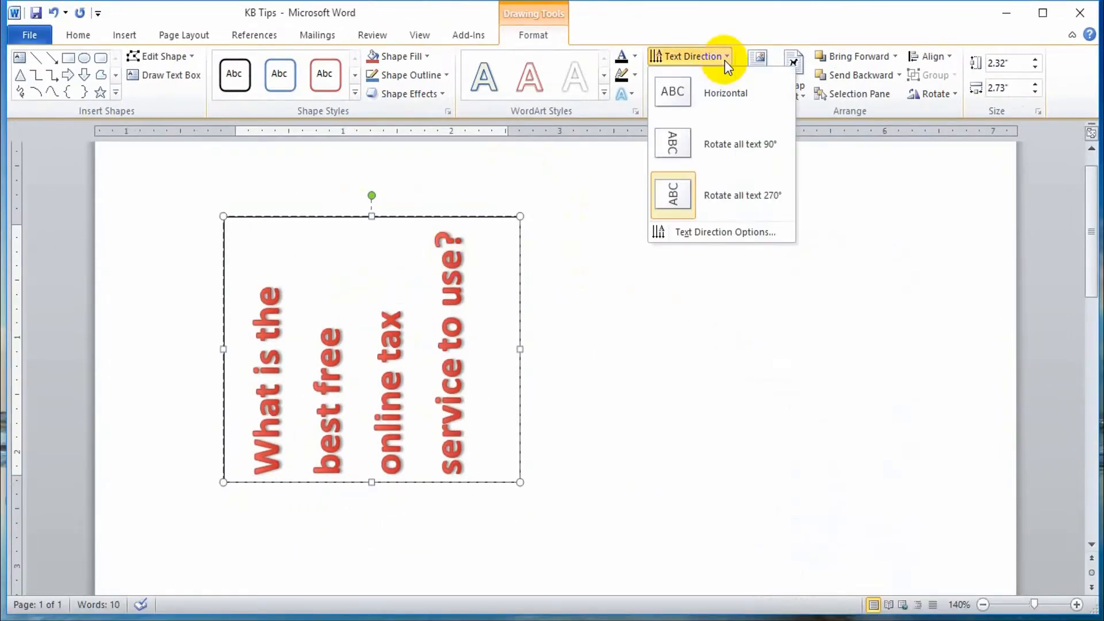
click(714, 104)
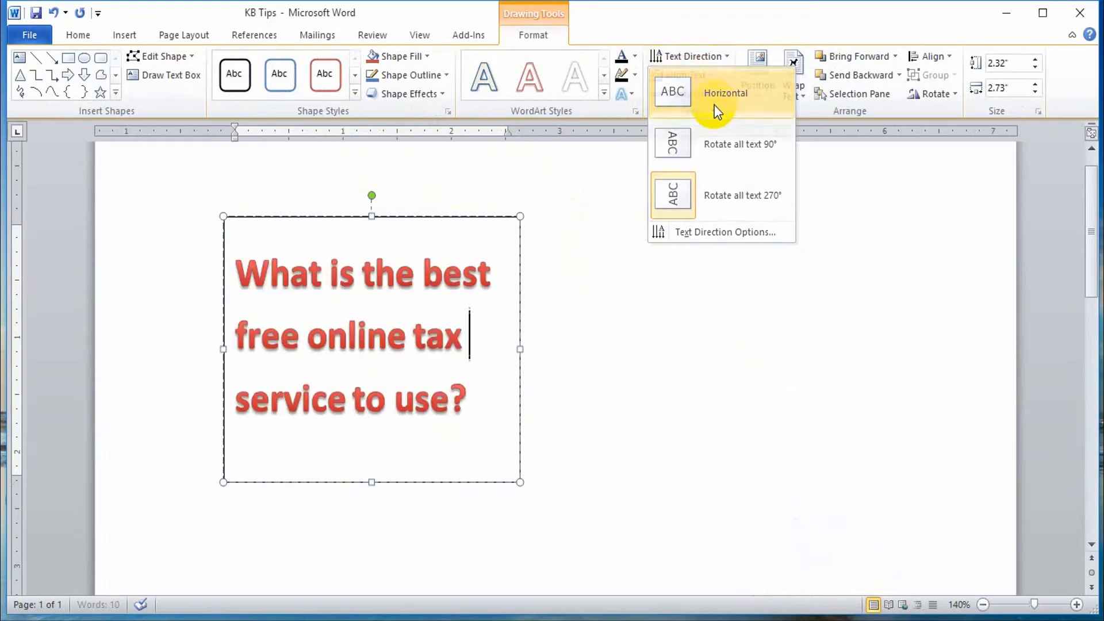
click(753, 305)
Apply the light green gradient shape style with a thin green outline to the text box
click(393, 217)
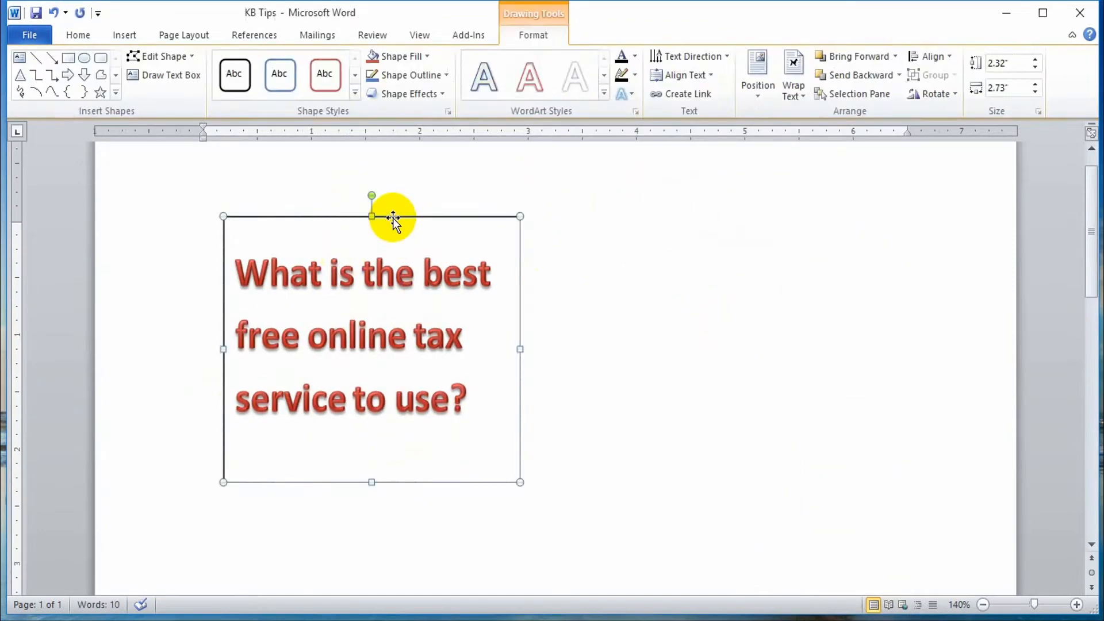
click(355, 94)
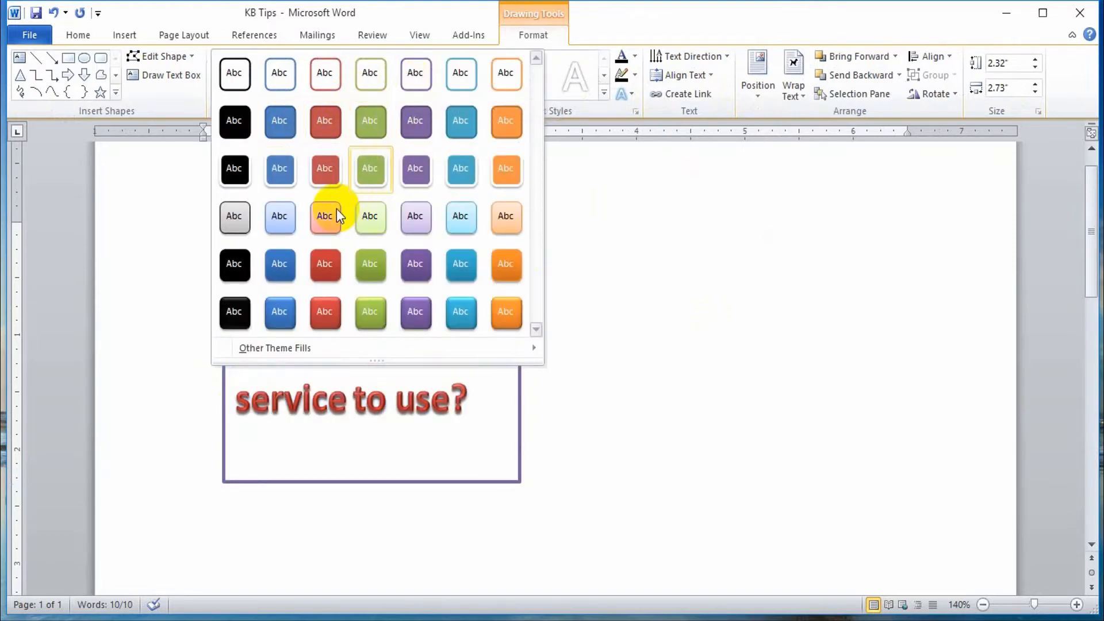
click(365, 227)
click(599, 285)
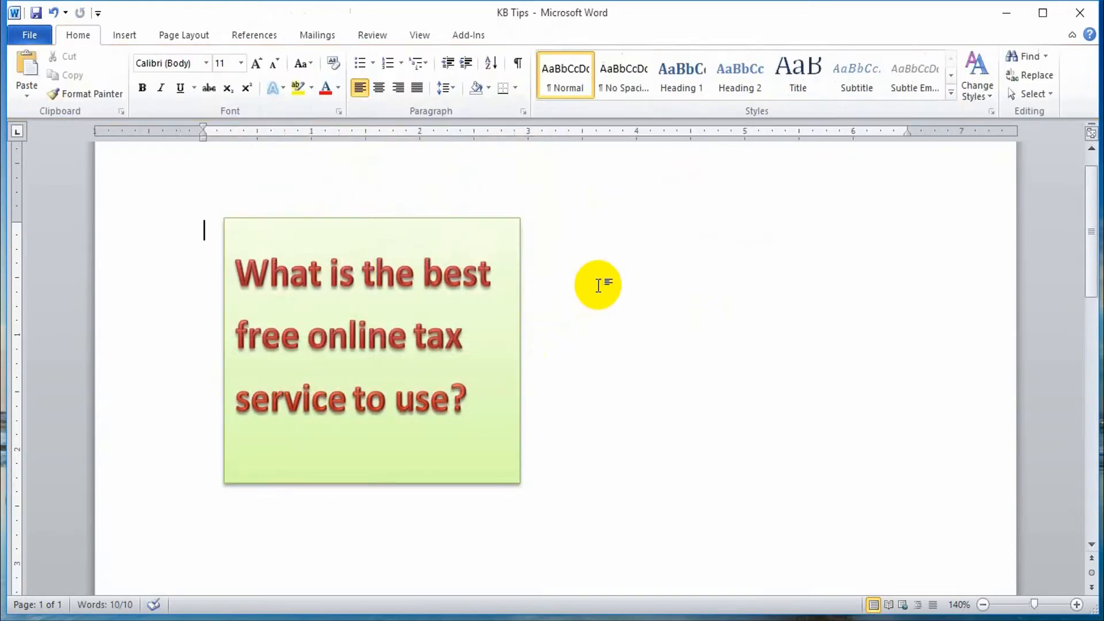
Change the text box's shape to a rounded rectangle and deselect it
click(395, 218)
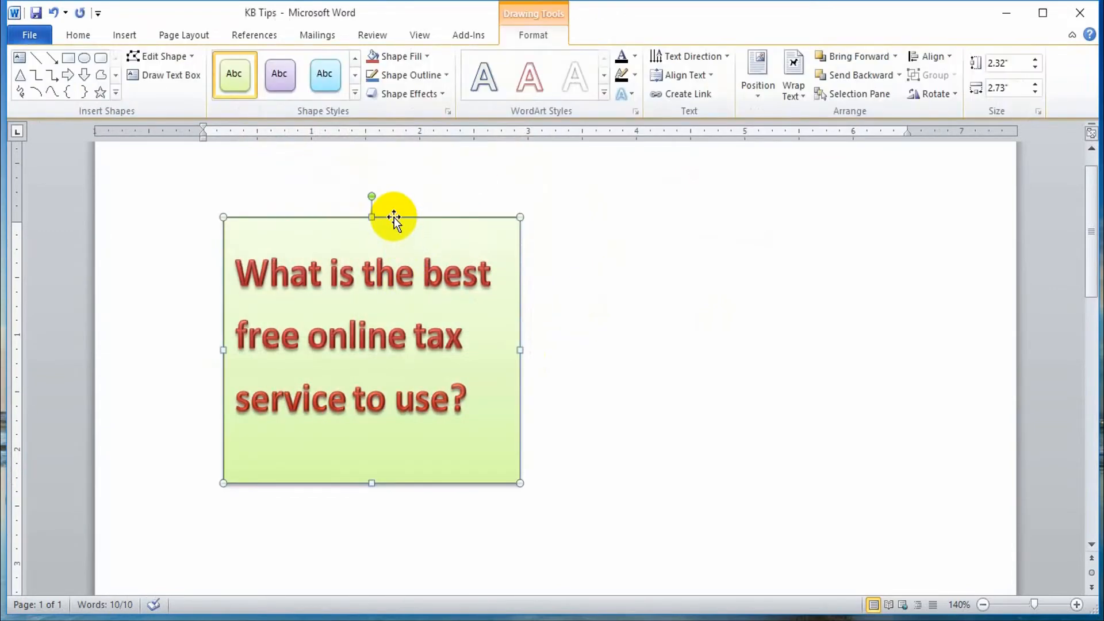
click(192, 58)
mouse_move(223, 81)
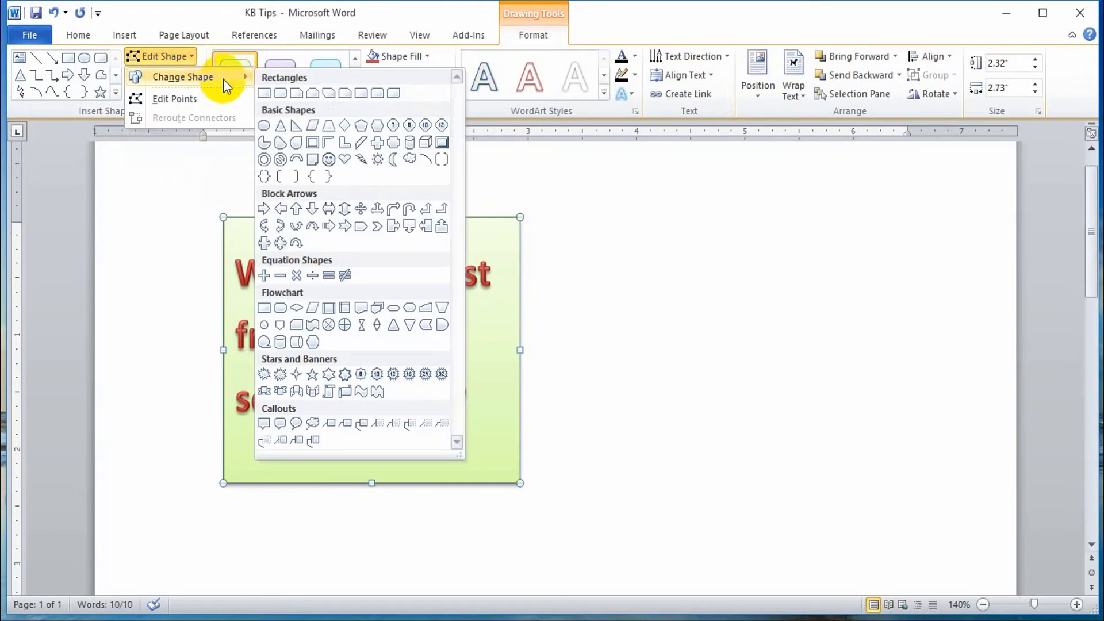
click(280, 93)
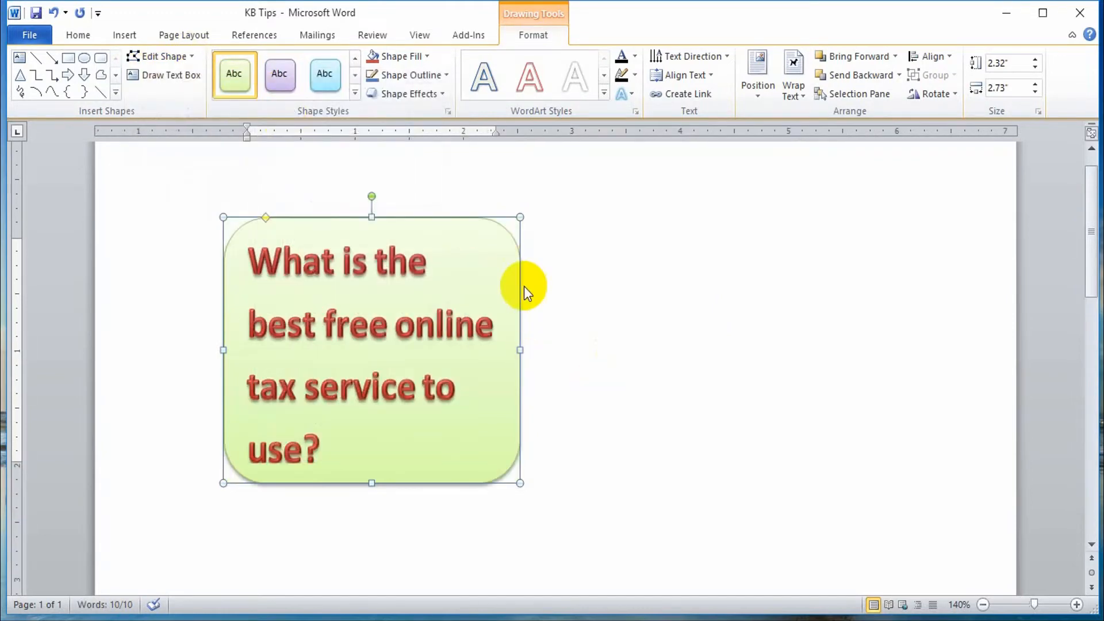
click(608, 298)
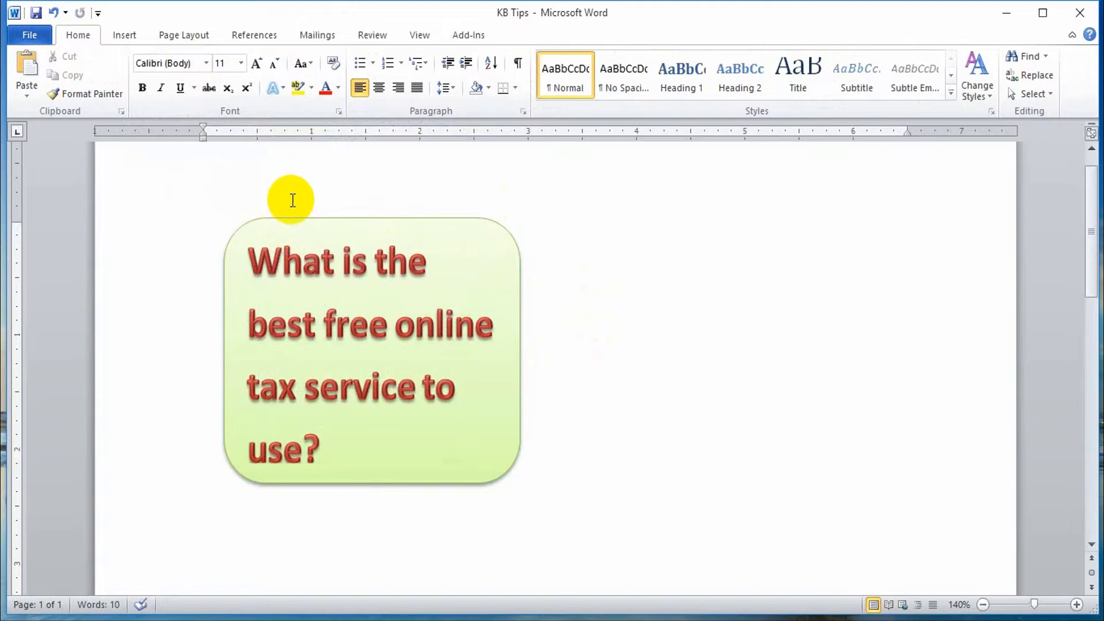
Add a run of blank lines at the start of the page to push the text box down
key(Return)
key(Return)
key(Return)
key(Return)
key(Return)
key(Return)
key(Return)
key(Return)
key(Return)
key(Return)
key(Return)
key(Return)
key(Return)
key(Return)
key(Return)
key(Return)
key(Return)
key(Return)
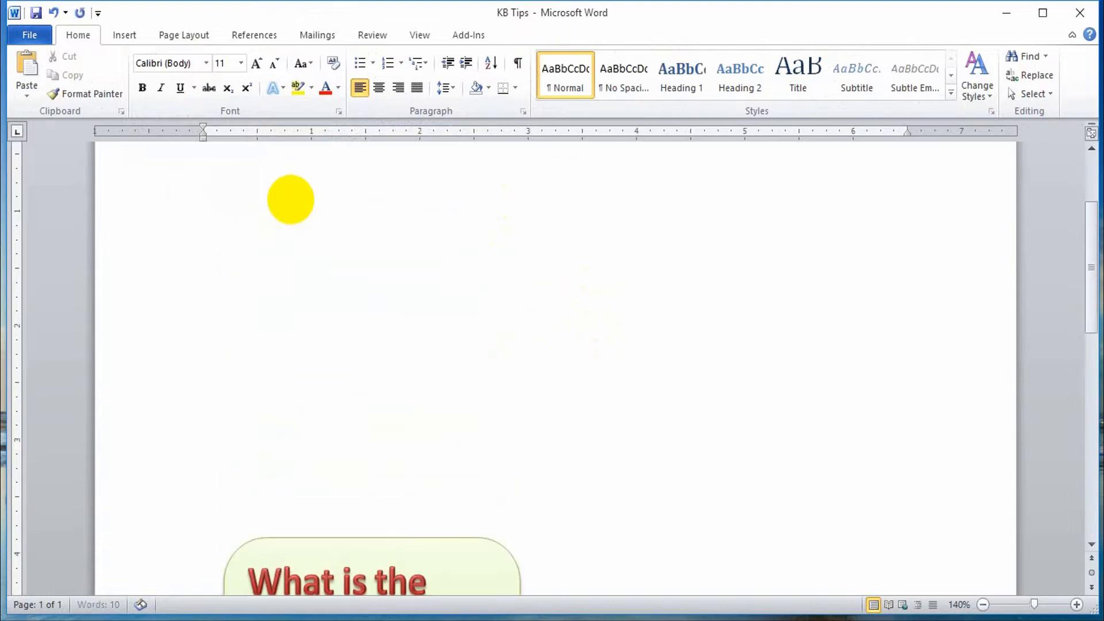
scroll(480, 282, up, 3)
Insert a table of three columns and one row on a blank line near the start of the page
click(284, 290)
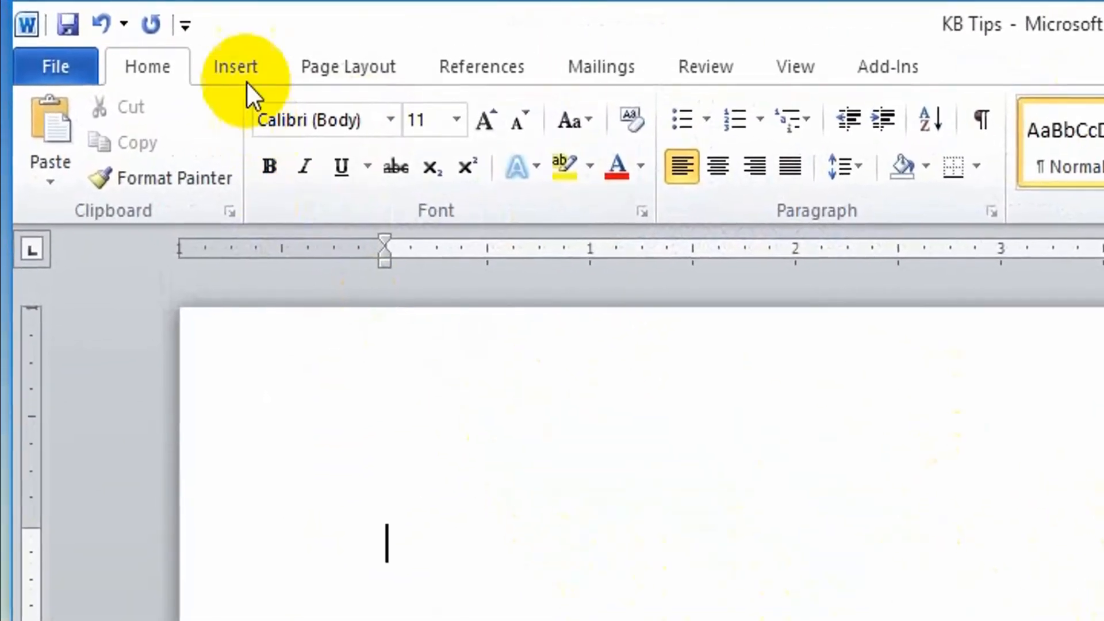
click(236, 70)
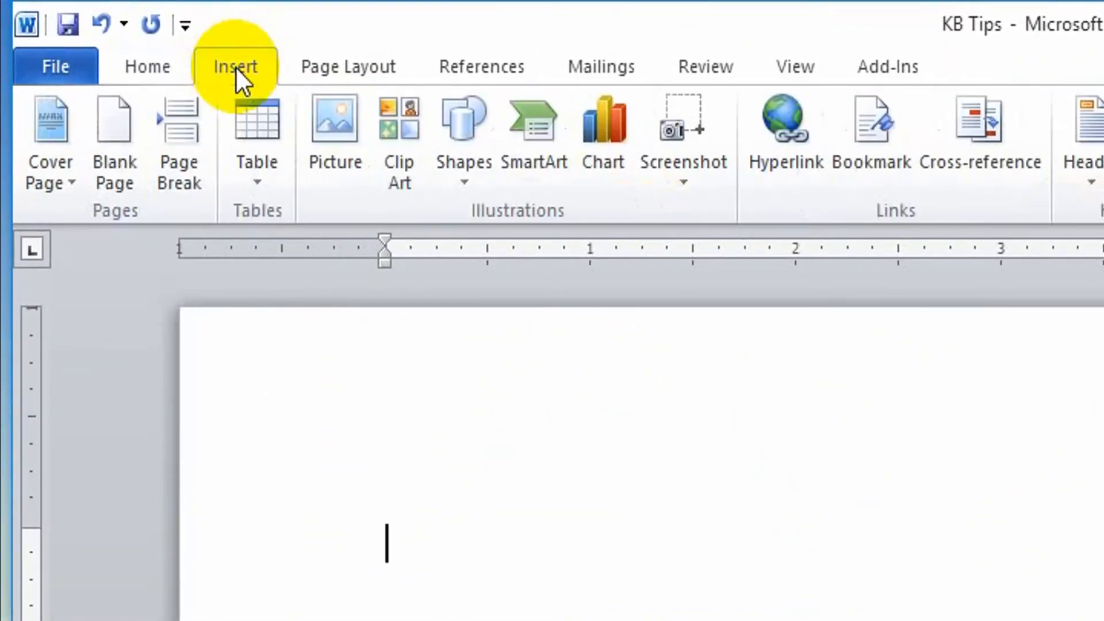
click(278, 181)
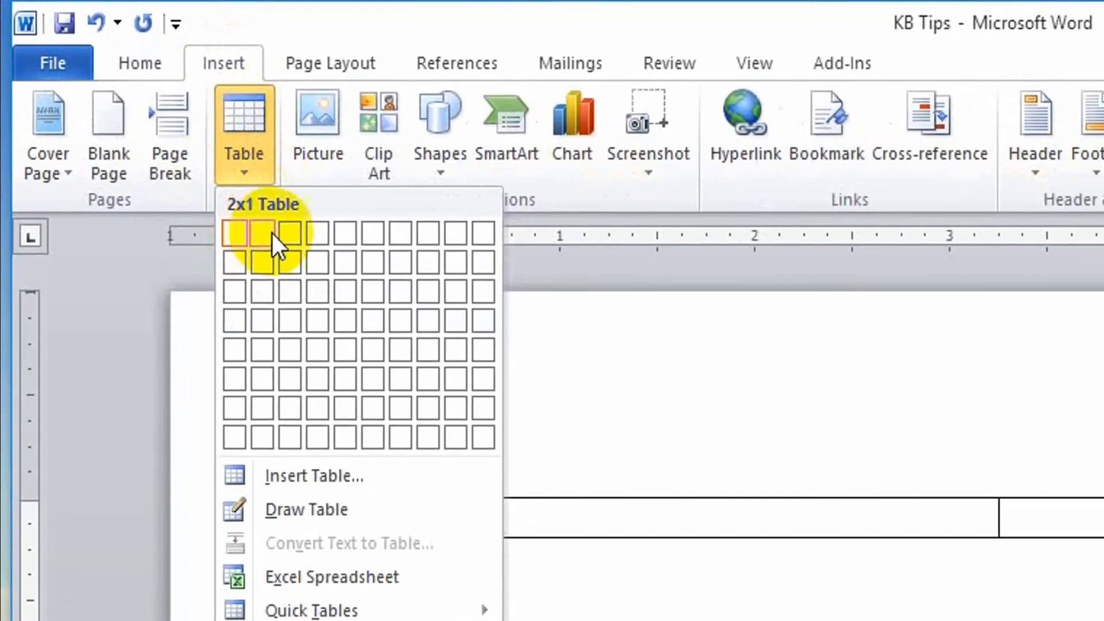
click(290, 233)
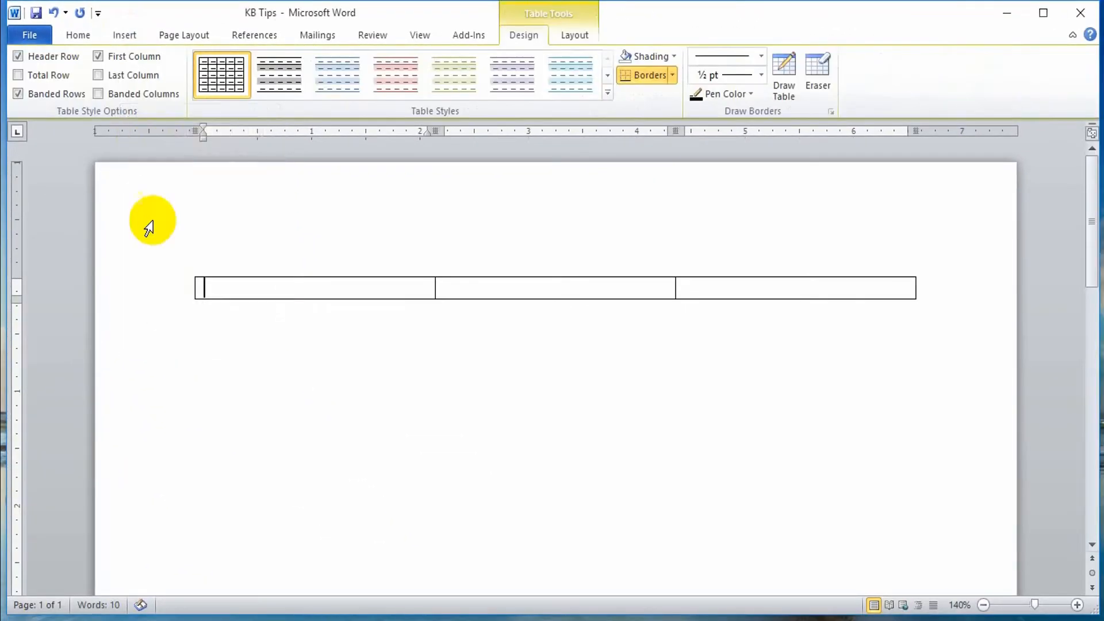
Set the height of the table's row to 1.9" across all three cells
drag(322, 288, 817, 292)
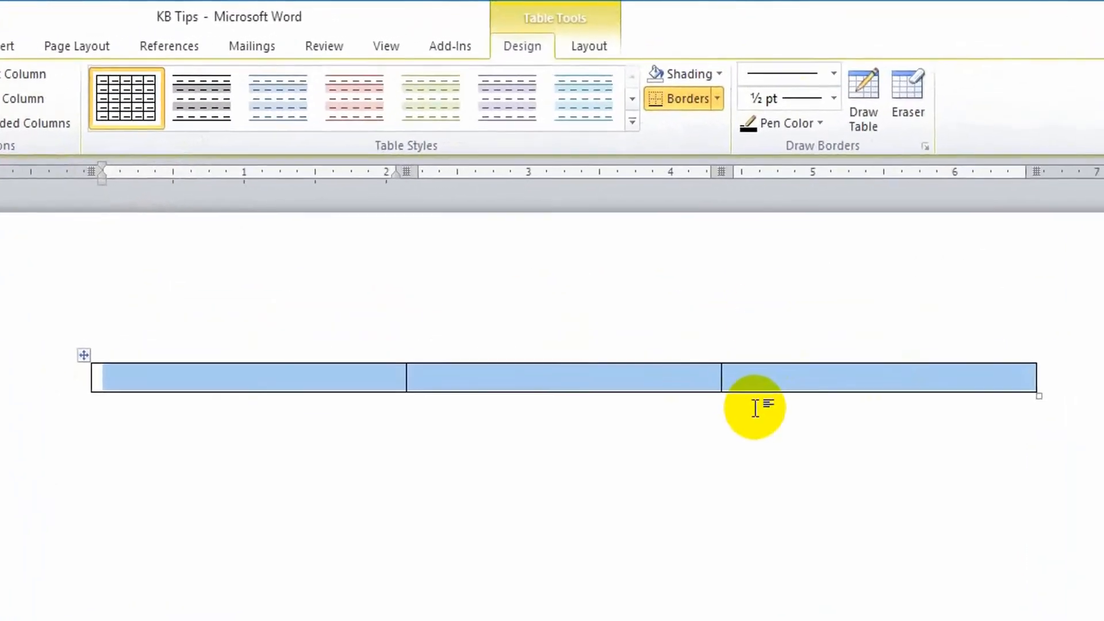
click(588, 55)
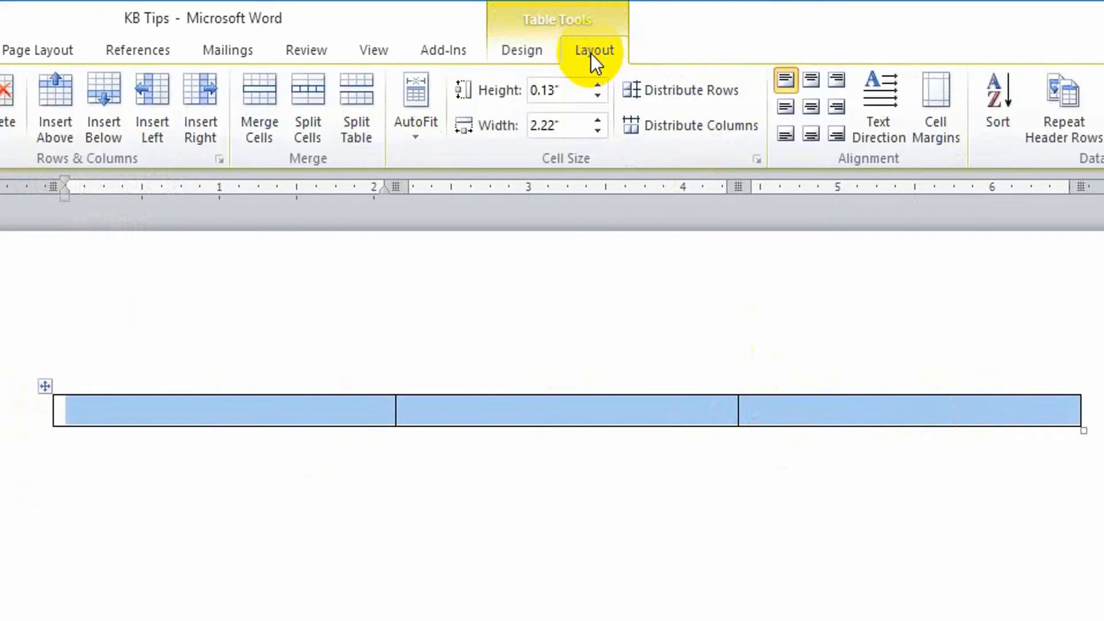
click(599, 96)
click(598, 97)
click(598, 86)
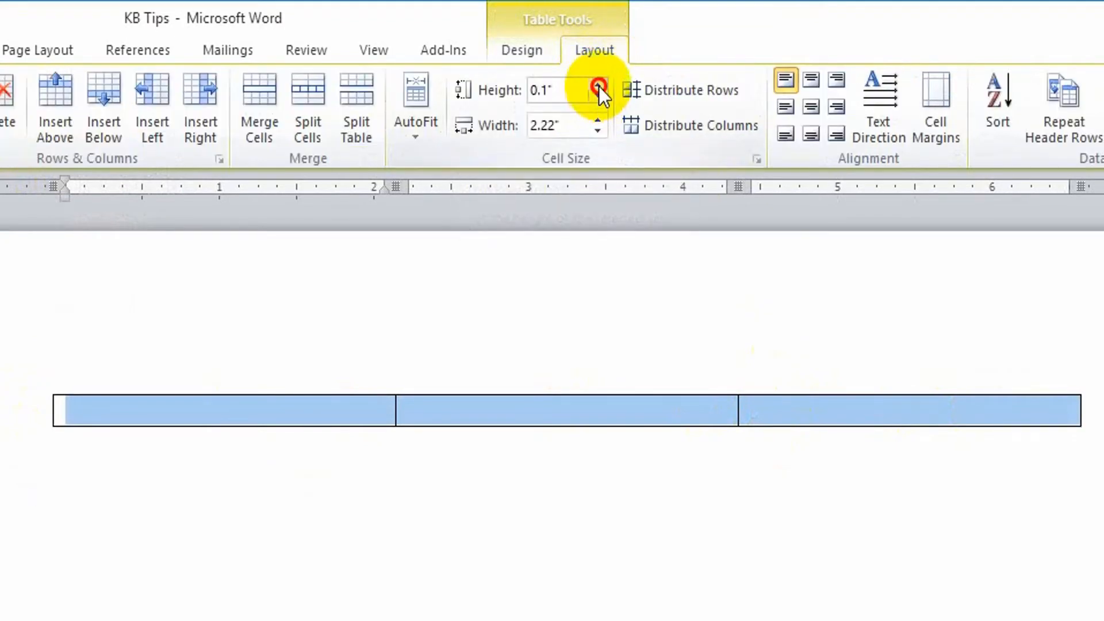
click(599, 86)
click(598, 86)
click(599, 86)
click(598, 86)
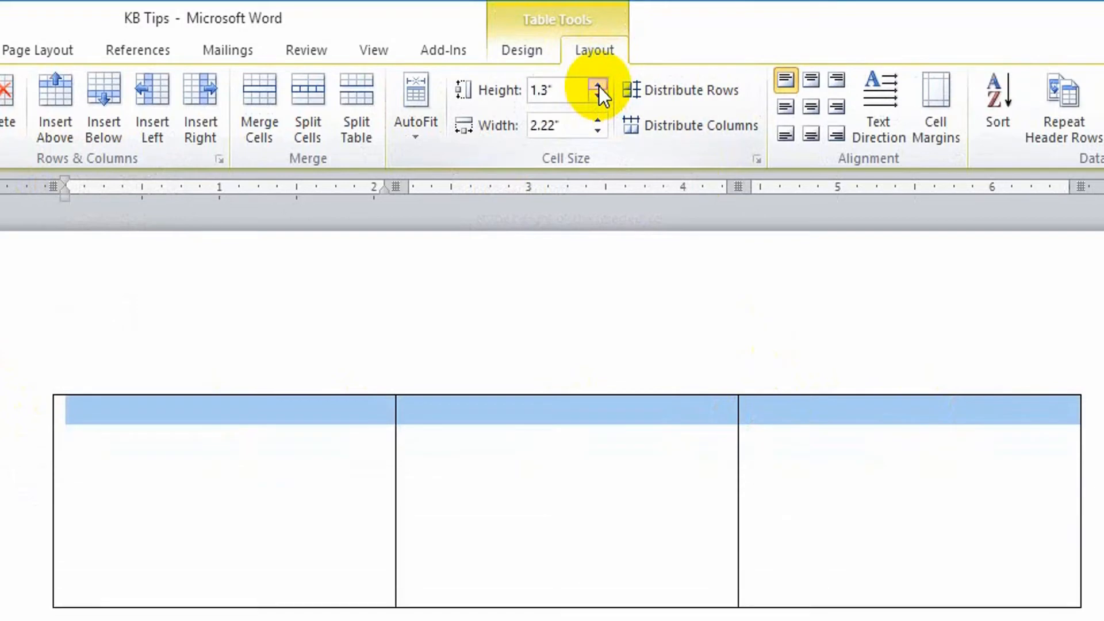
click(599, 87)
click(598, 87)
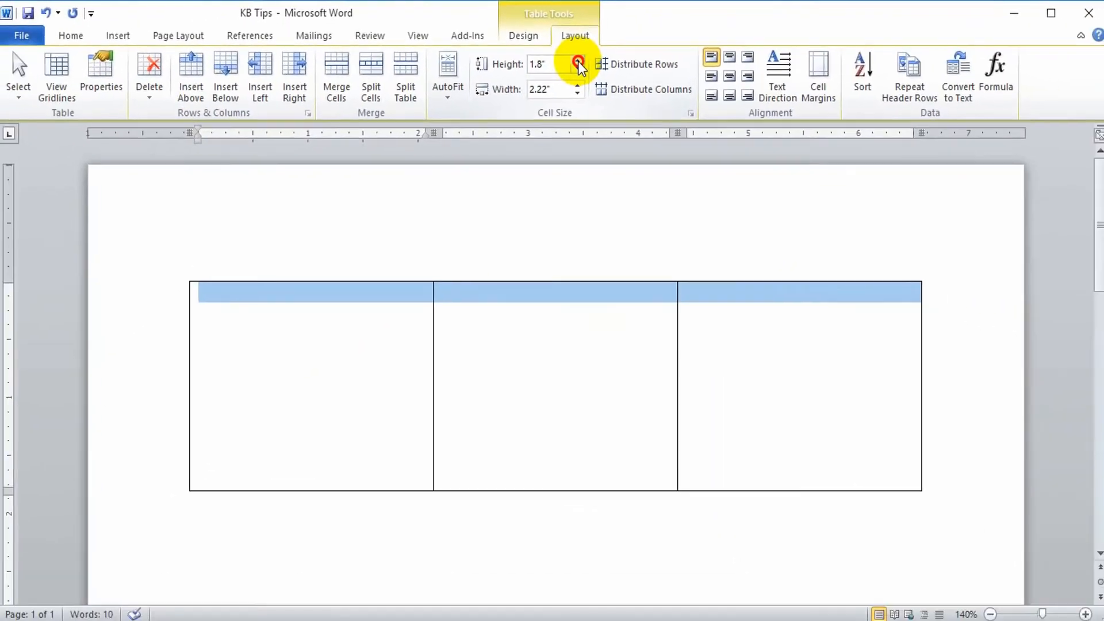
click(578, 60)
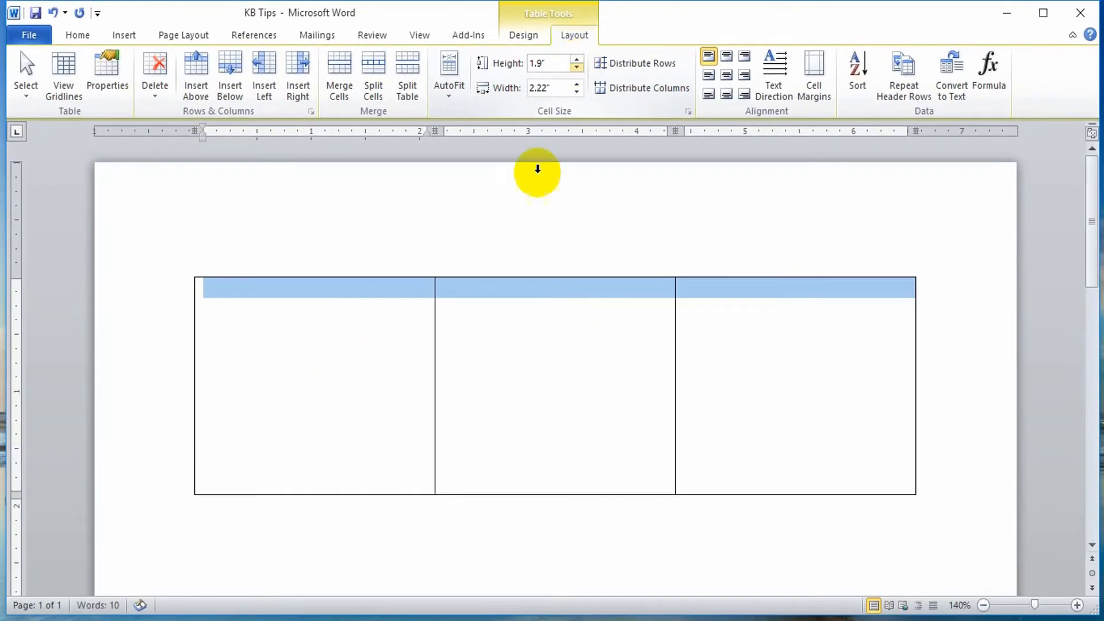
click(340, 395)
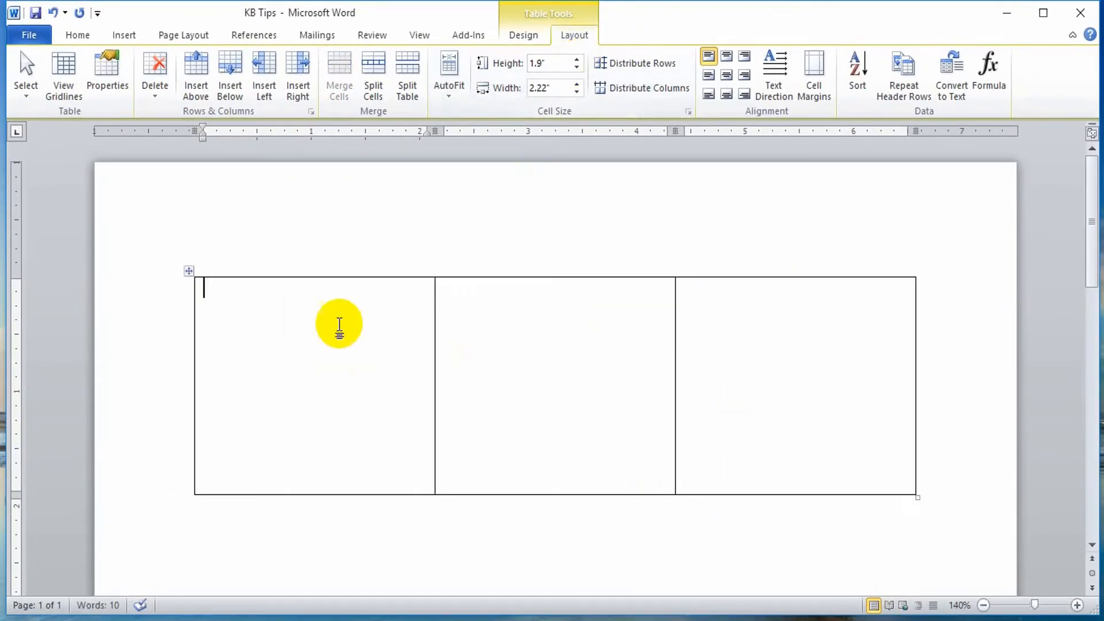
Fill all three table cells with the question "What is the best free online tax service to use?"
drag(249, 293, 841, 368)
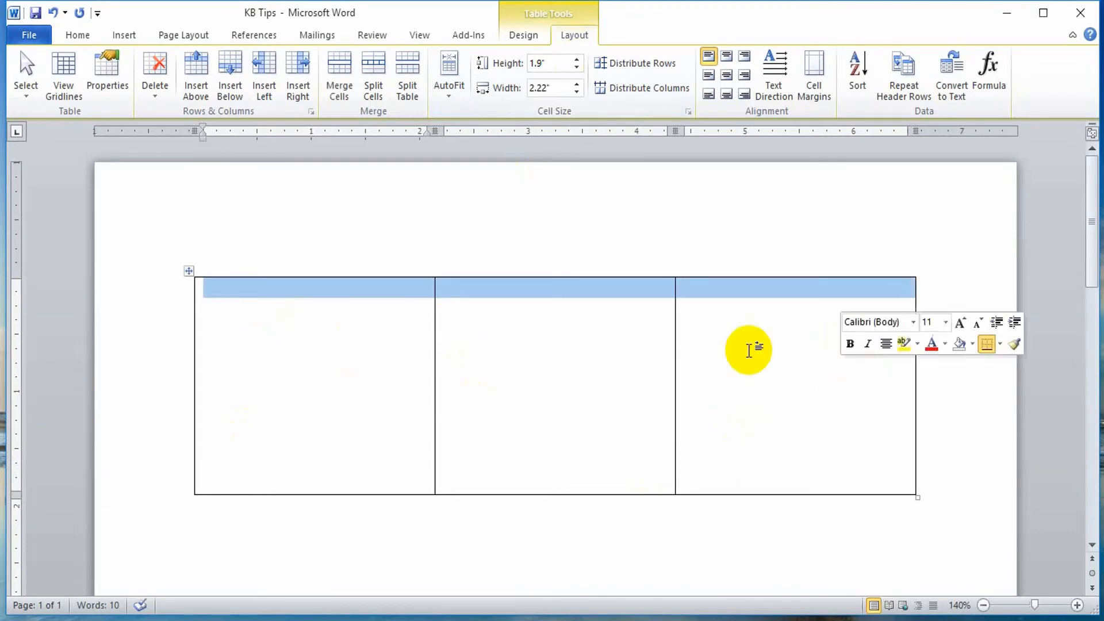
text(What is the best free online tax service to use?	What is the best free online tax service to use?	What is the best free online tax service to use?)
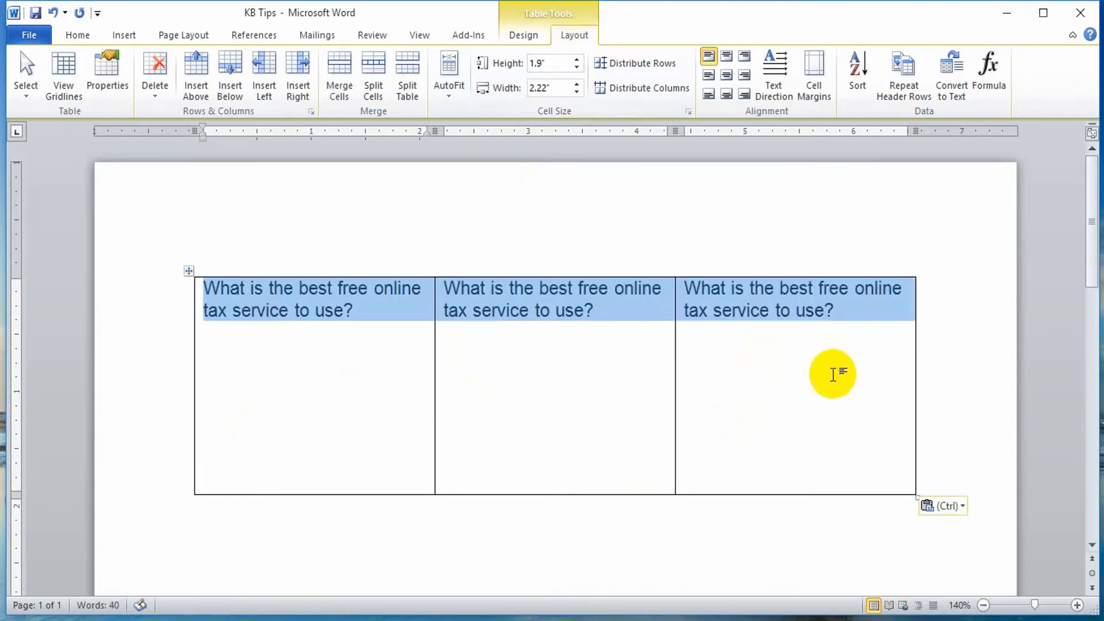
click(852, 375)
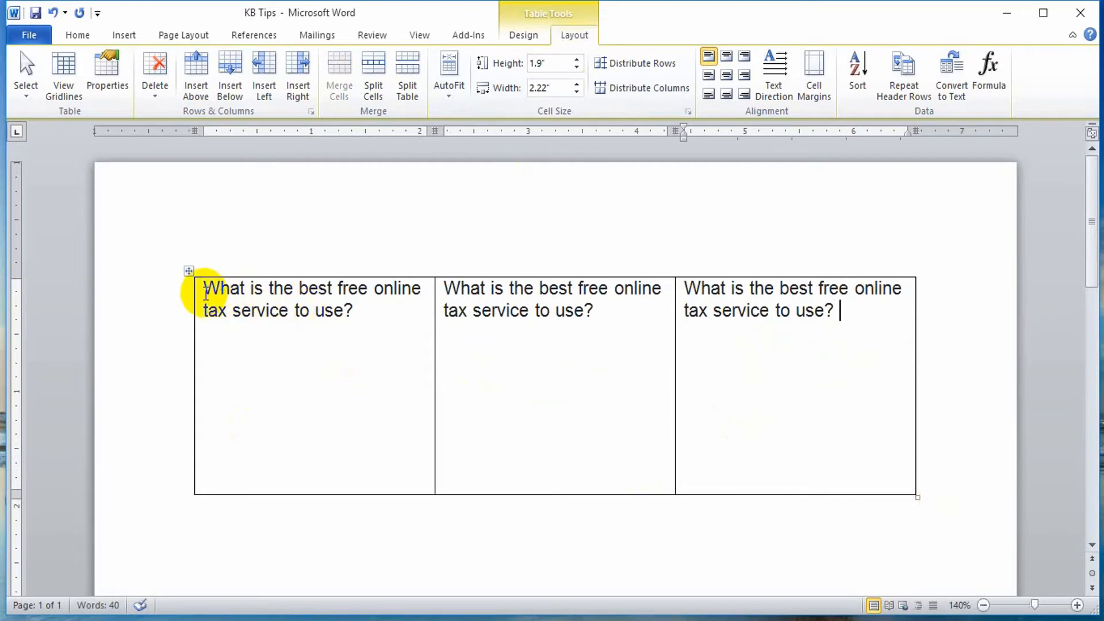
Set the questions in all three table cells to font size 22 and italic
click(201, 287)
drag(201, 287, 723, 313)
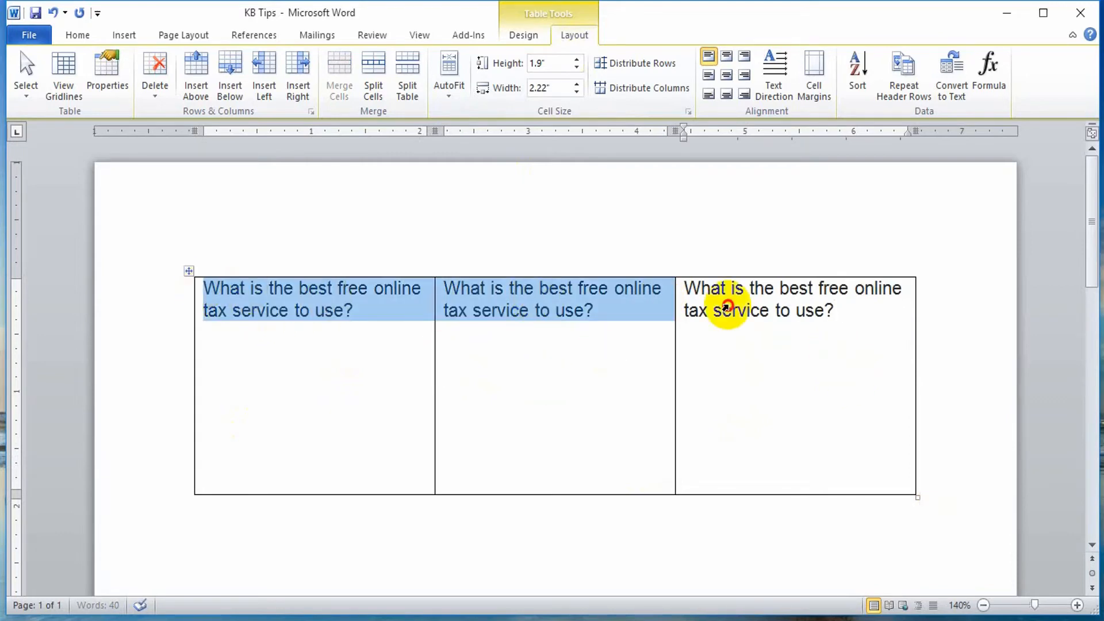
click(623, 320)
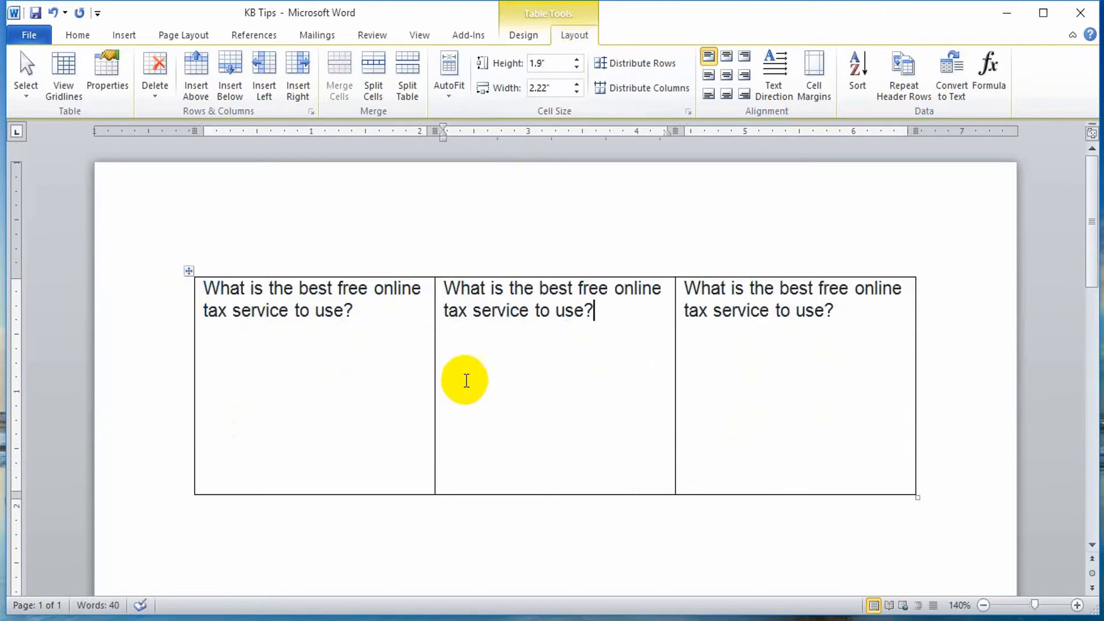
drag(199, 287, 885, 352)
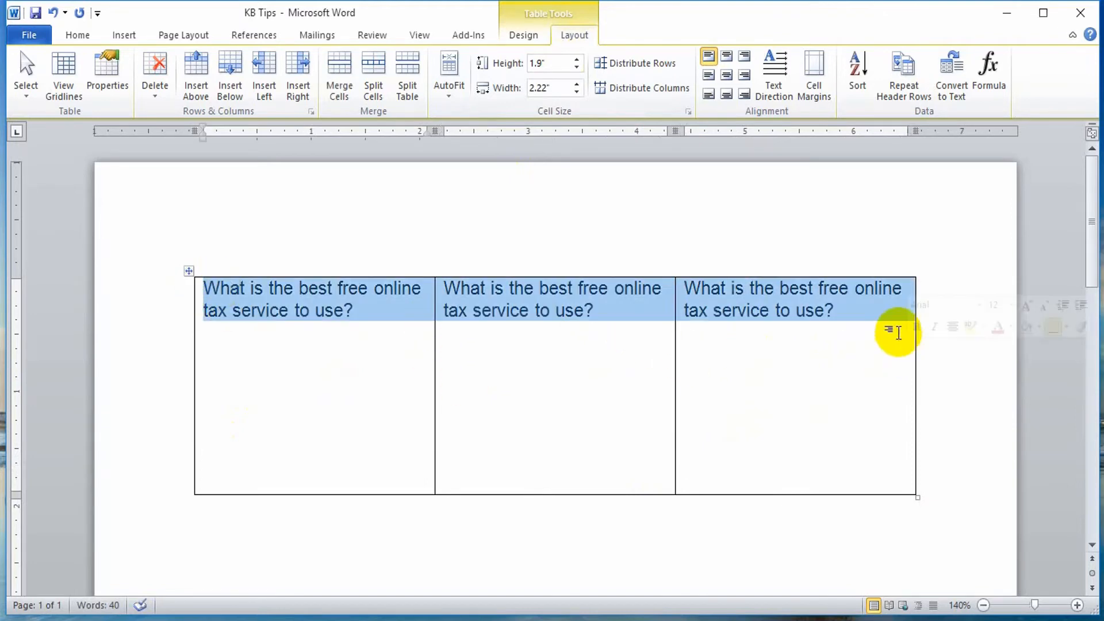
click(77, 36)
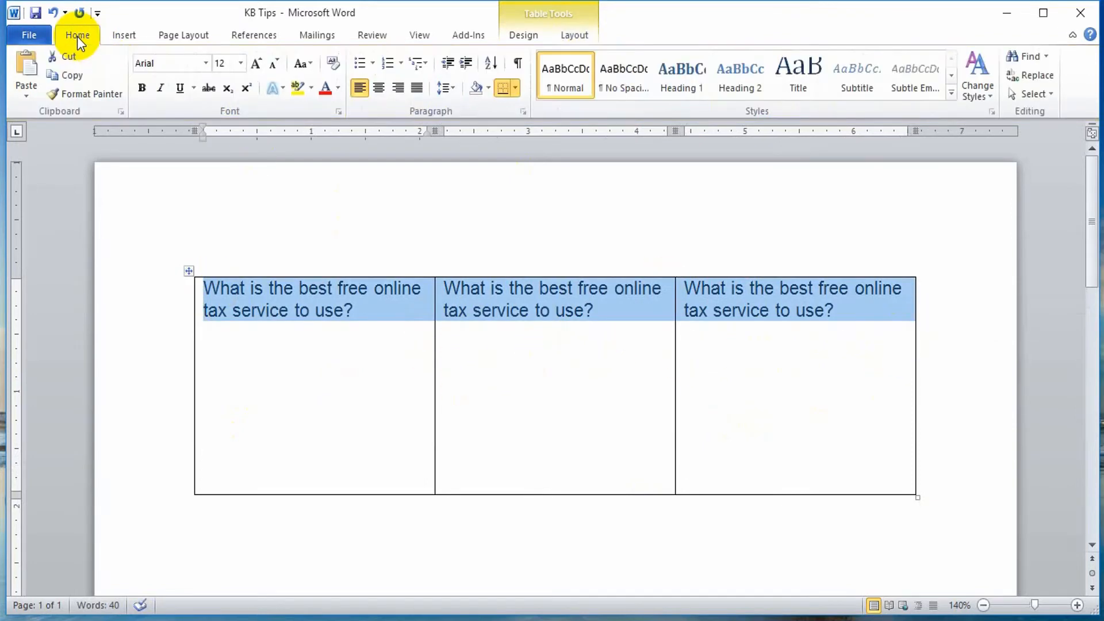
click(241, 70)
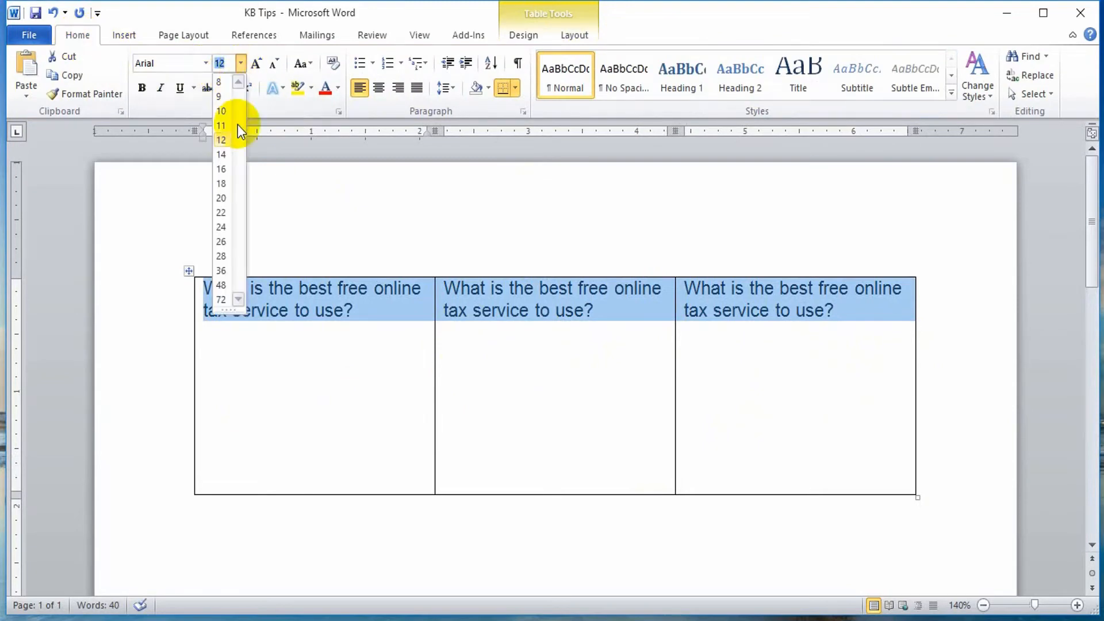
click(221, 213)
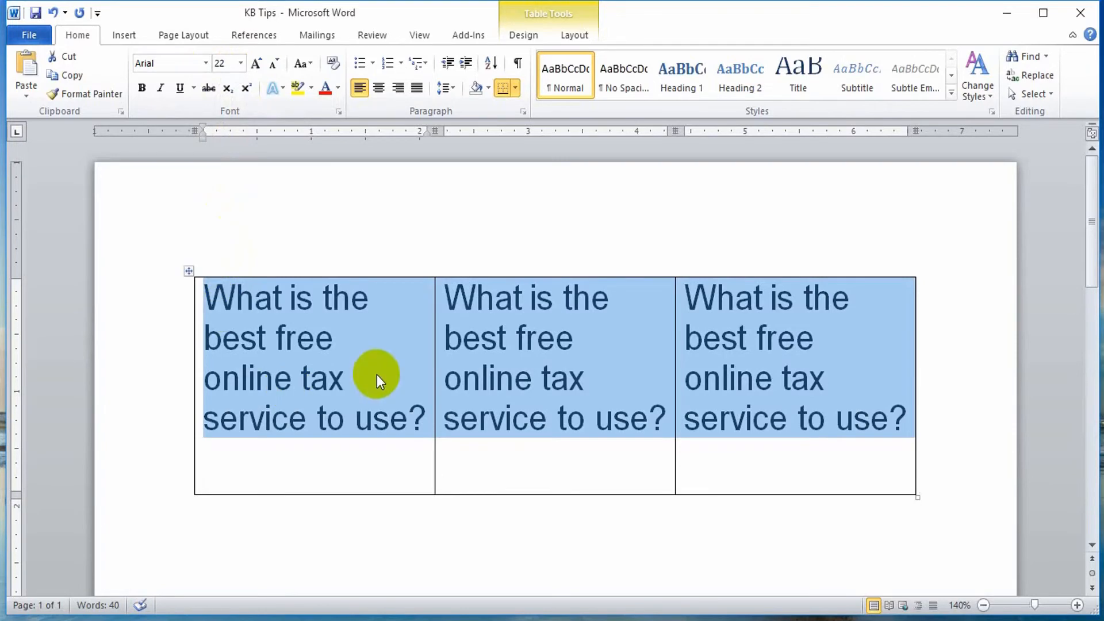
click(162, 90)
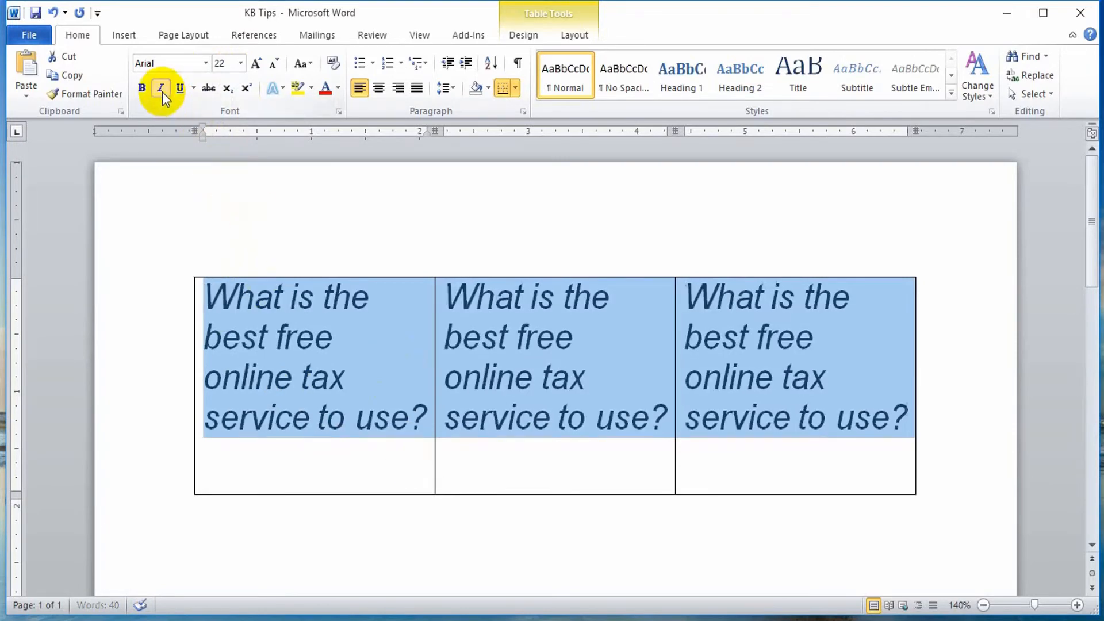
Remove the italic formatting from the question in the first table cell
click(361, 362)
drag(209, 287, 424, 430)
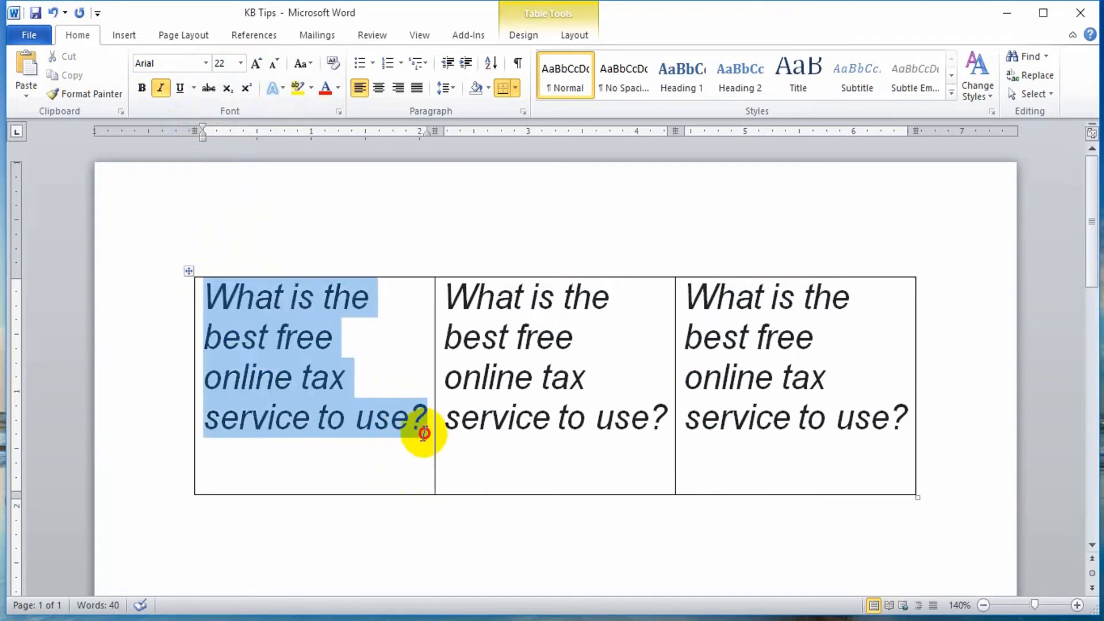
click(161, 89)
click(523, 345)
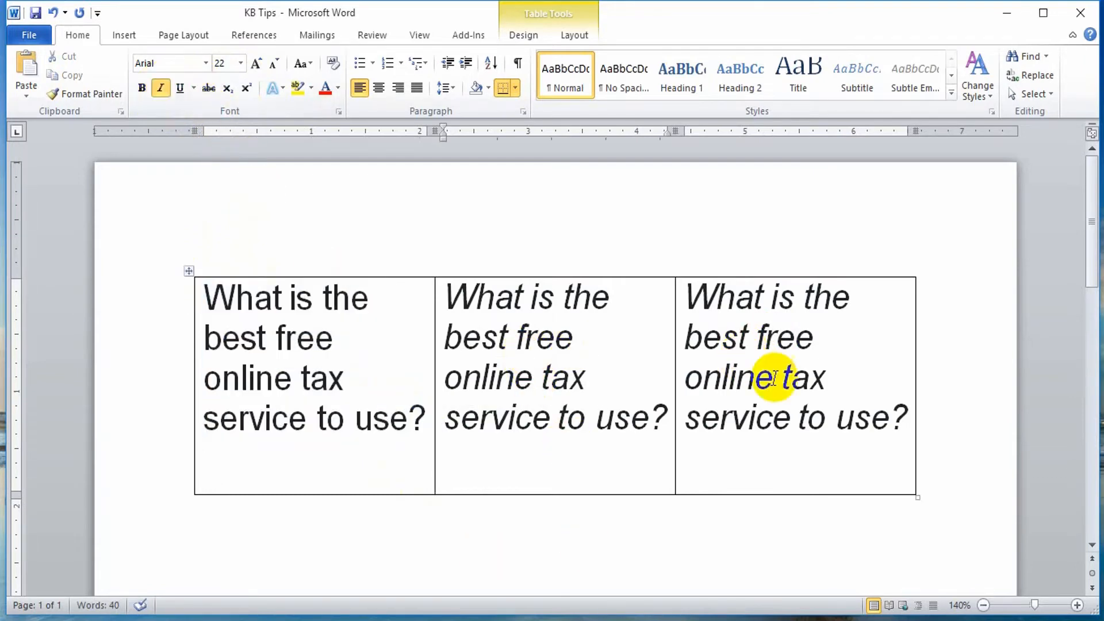
Make the question in the third table cell bold and underline the question in the middle cell
drag(680, 290, 932, 434)
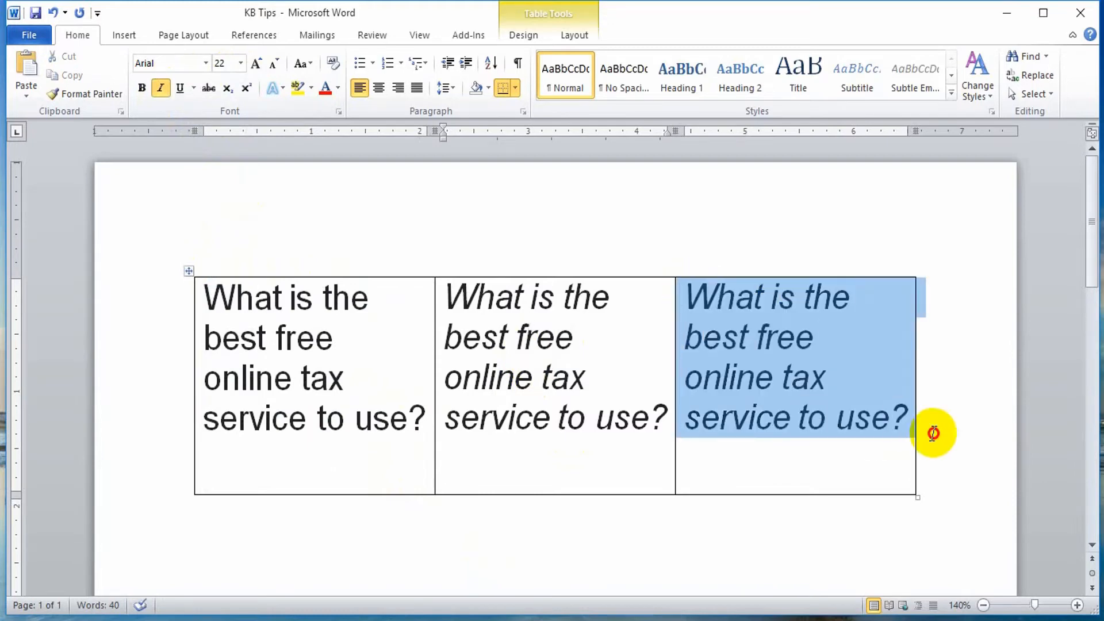
click(144, 92)
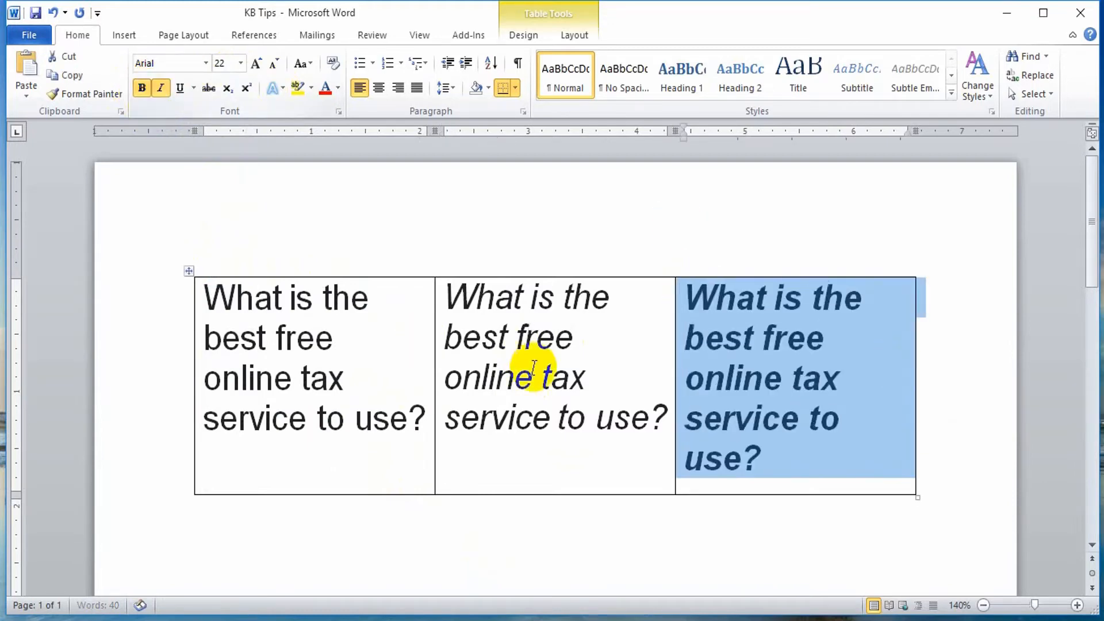
click(516, 338)
drag(446, 294, 660, 419)
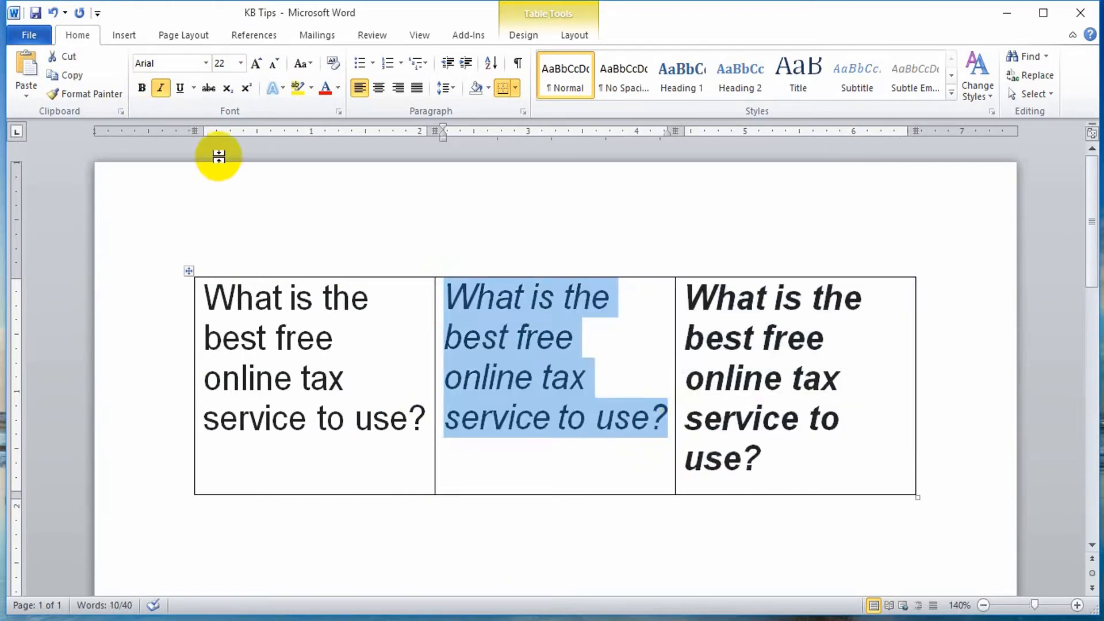
click(180, 87)
click(578, 352)
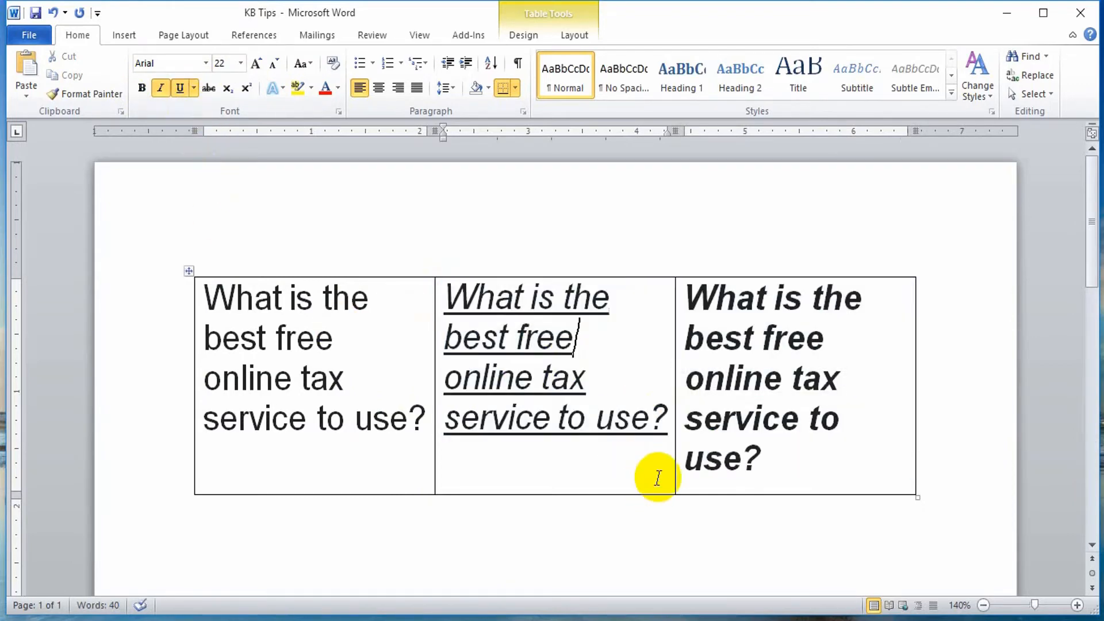
Cycle the text direction of the third table cell through its orientations, ending with the question reading vertically from top to bottom
click(731, 342)
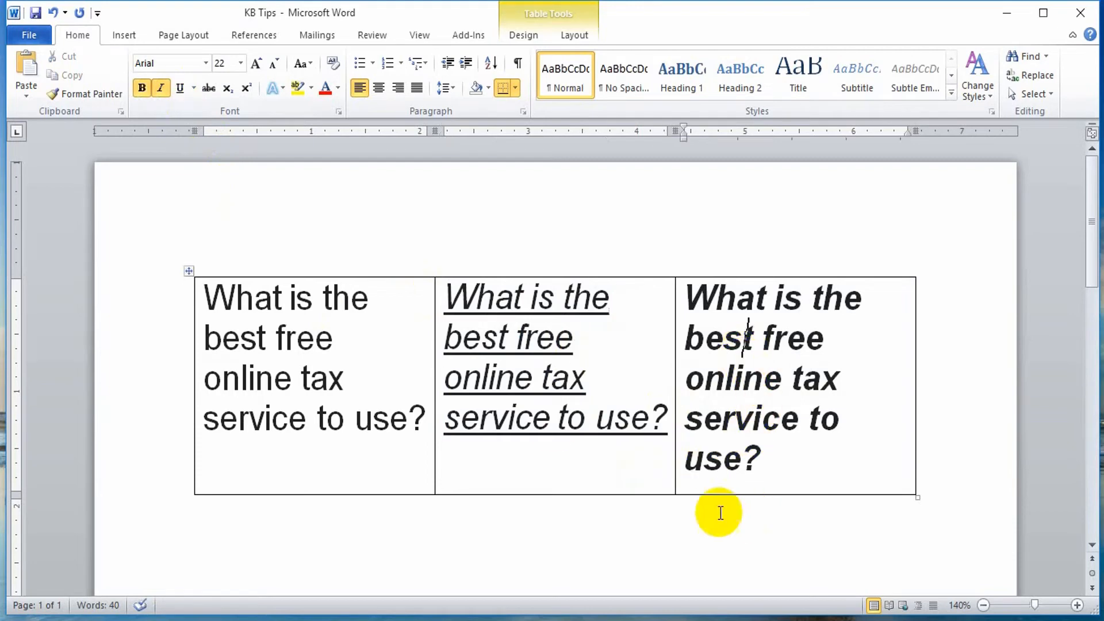
click(535, 419)
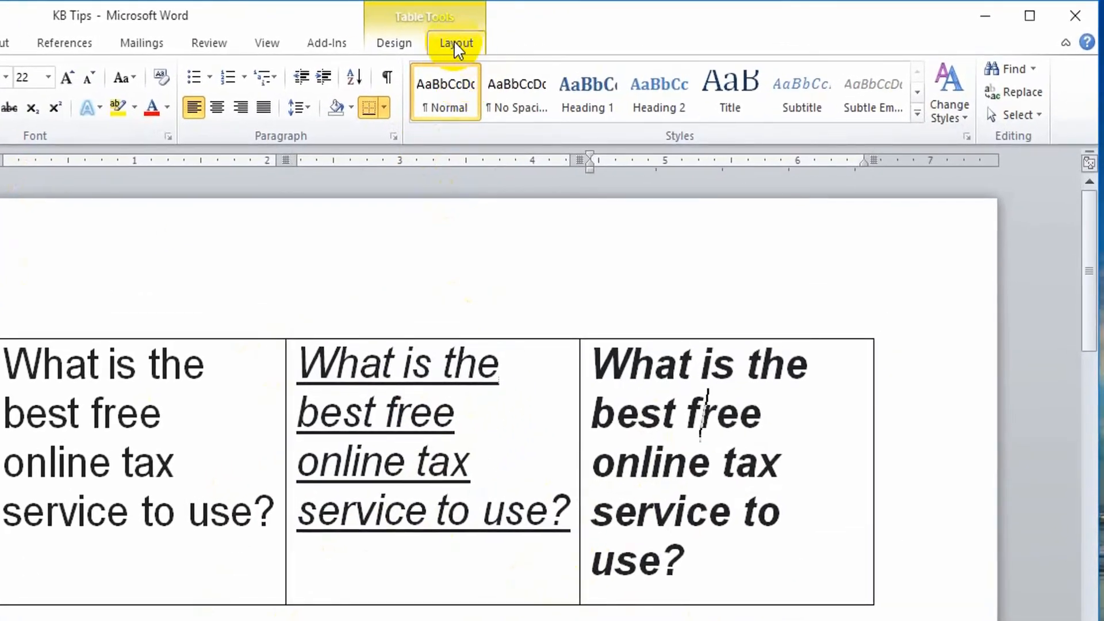
click(455, 44)
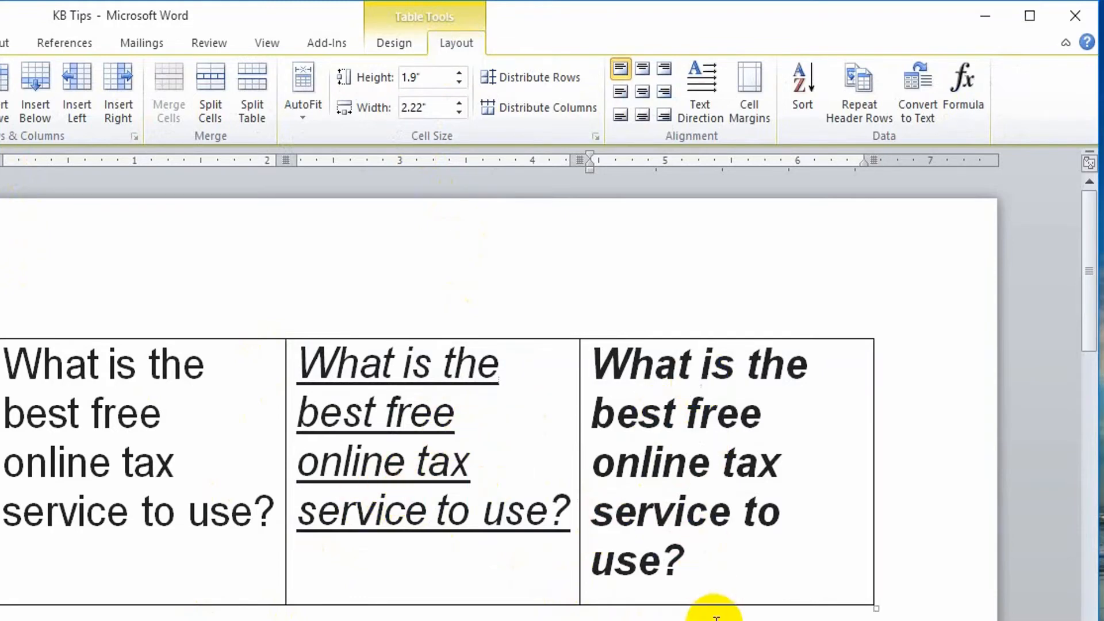
click(705, 93)
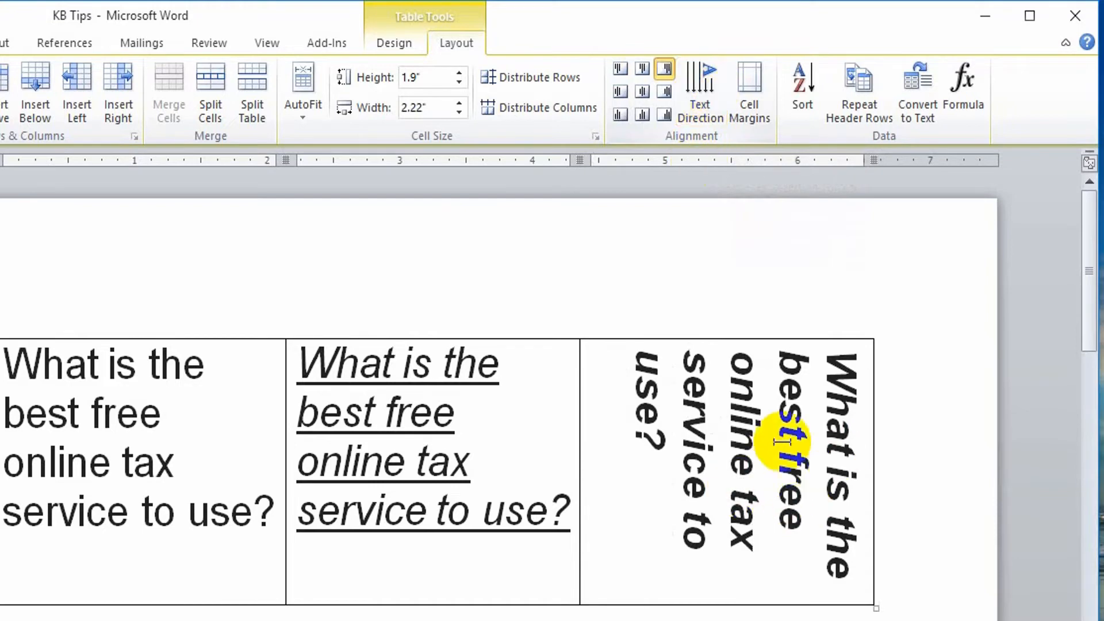
click(697, 86)
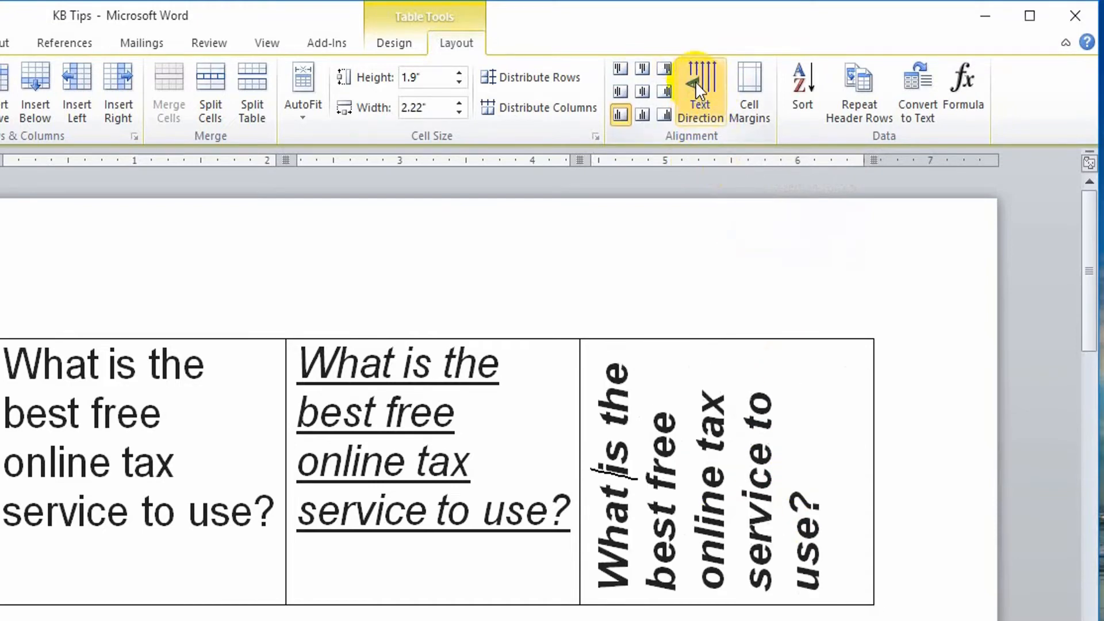
click(695, 81)
click(696, 81)
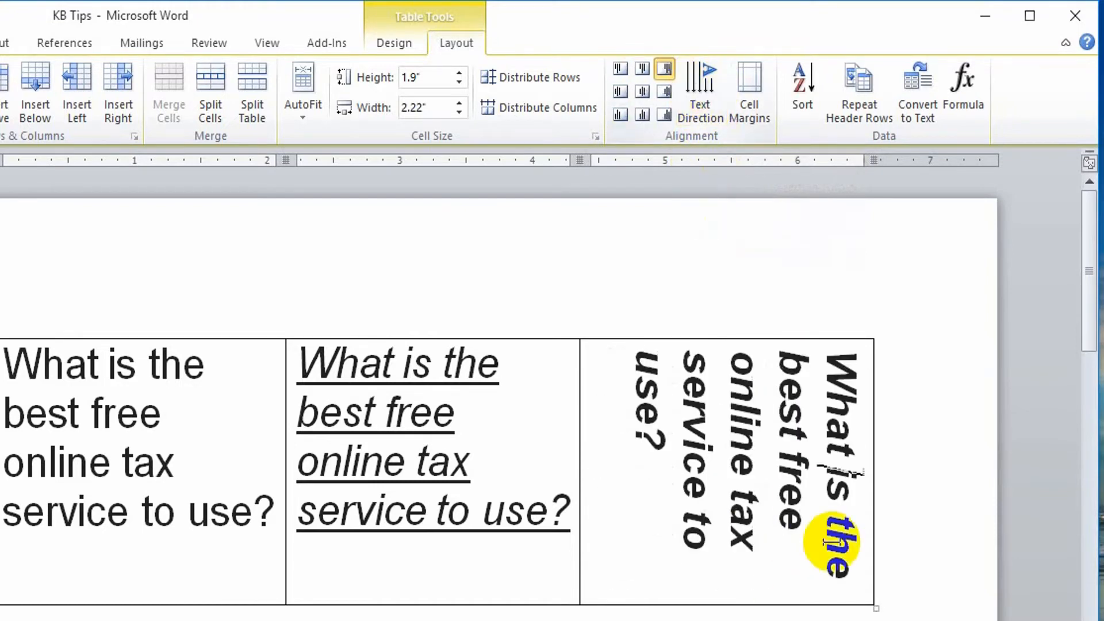
Apply the solid orange text effect to the rotated question in the third table cell
drag(654, 487, 851, 344)
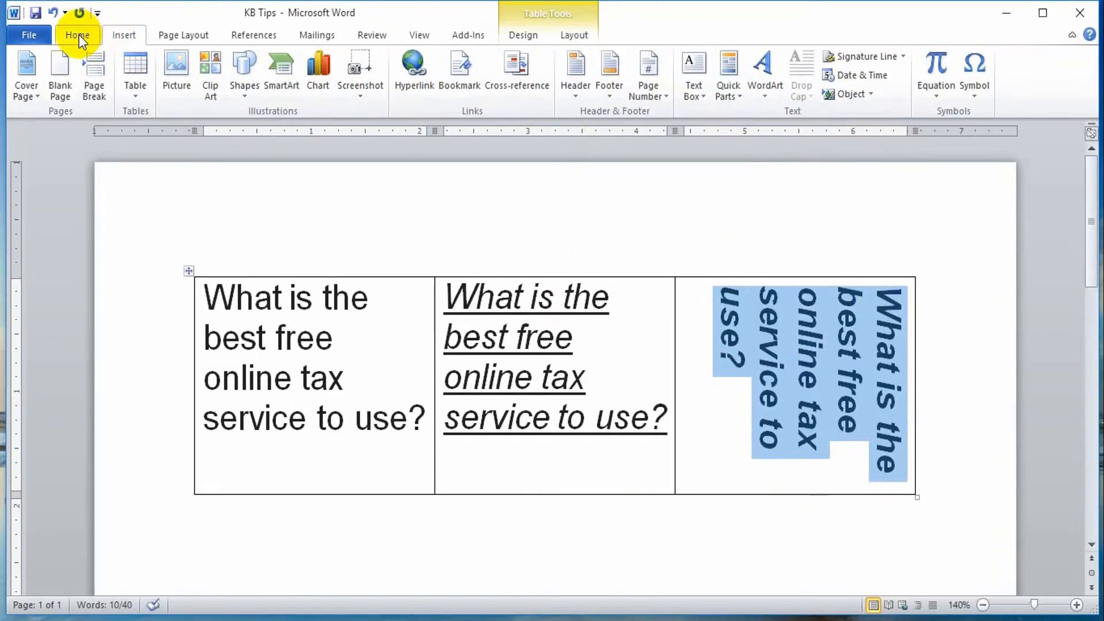
click(78, 34)
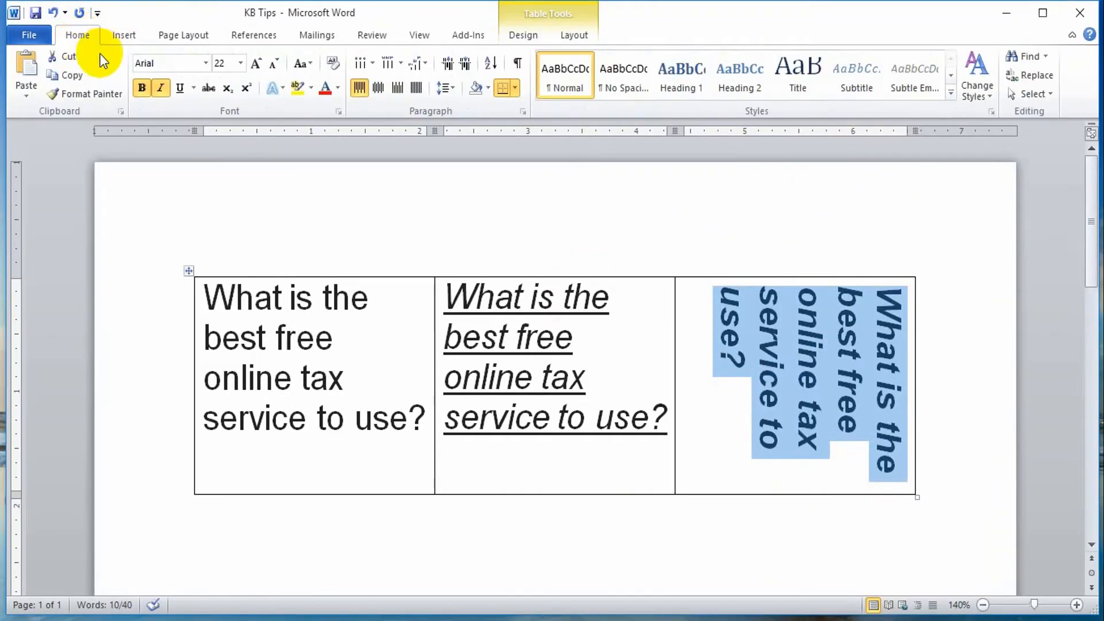
click(282, 91)
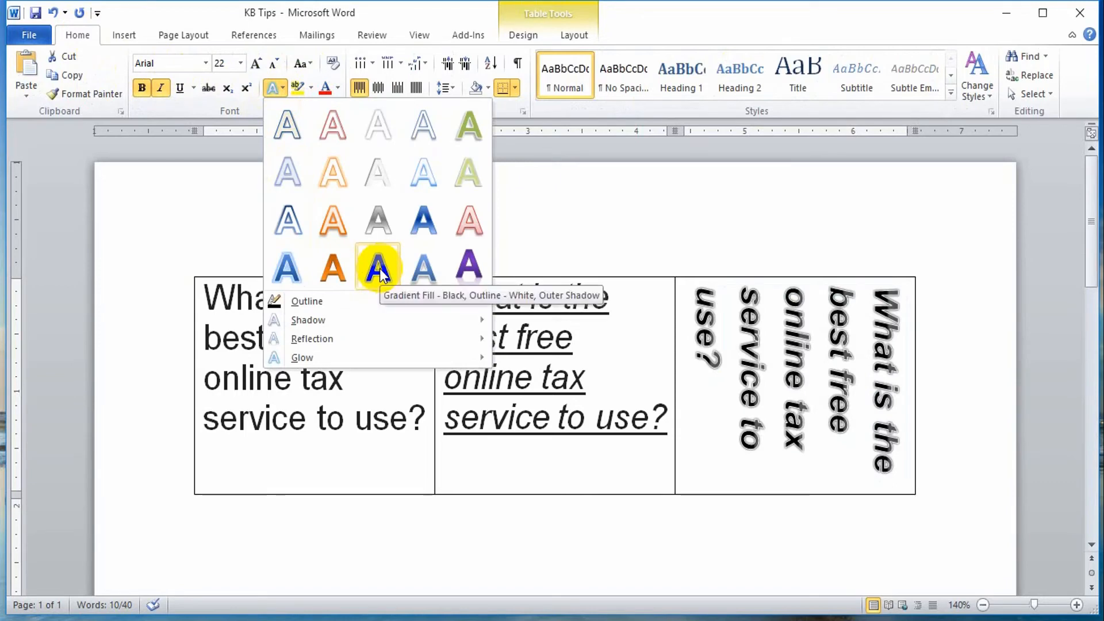
click(340, 268)
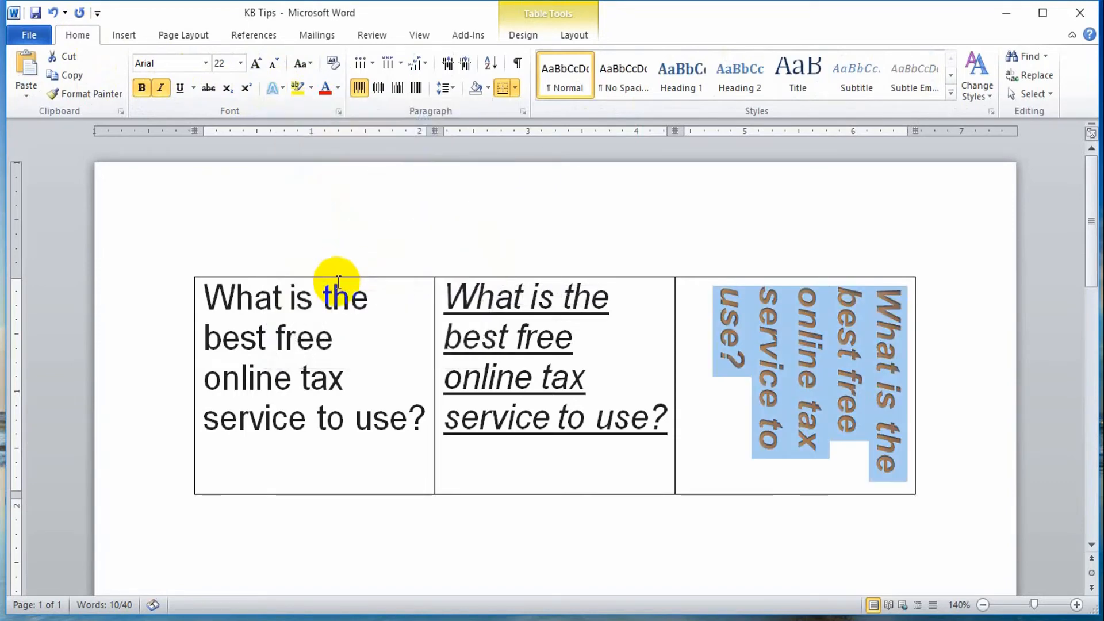
click(897, 451)
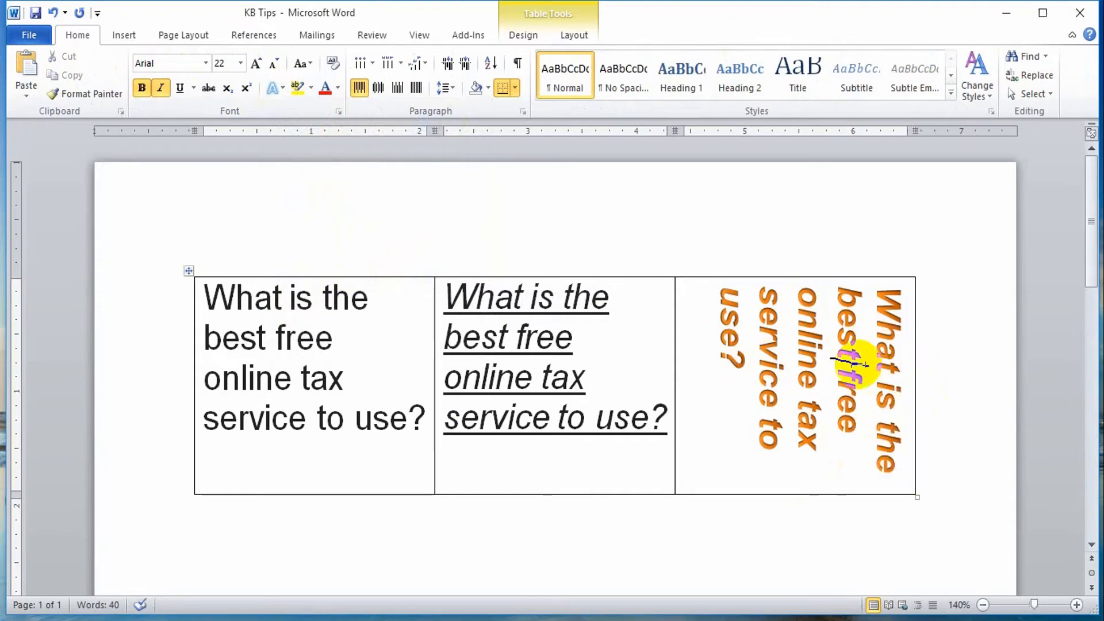
Change the text direction of the middle table cell so its question reads vertically from bottom to top
click(514, 297)
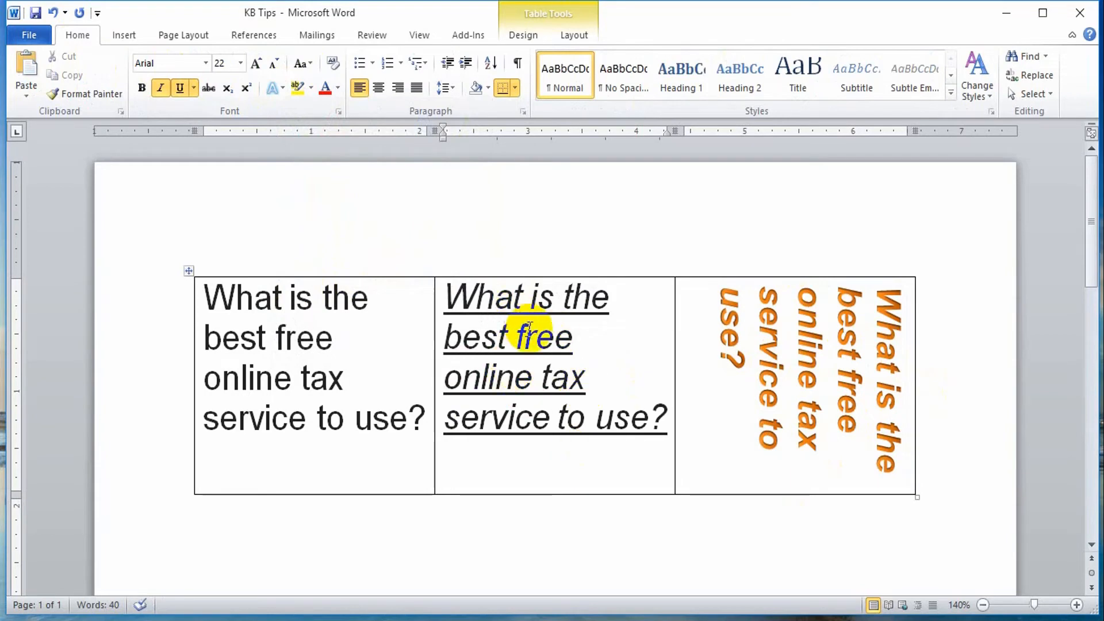
click(575, 35)
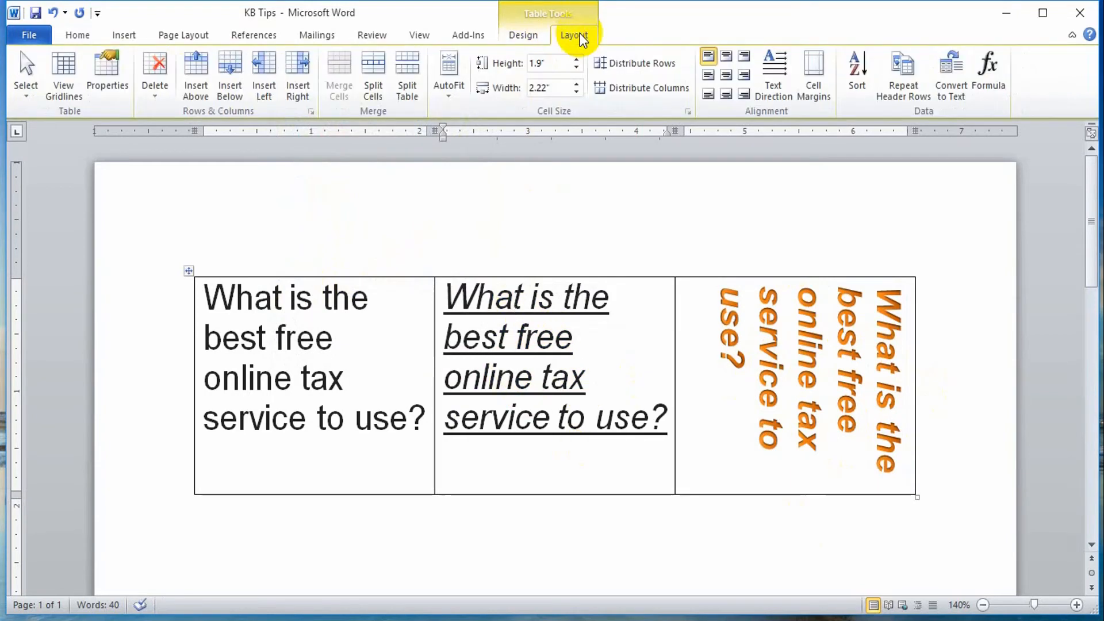
click(776, 89)
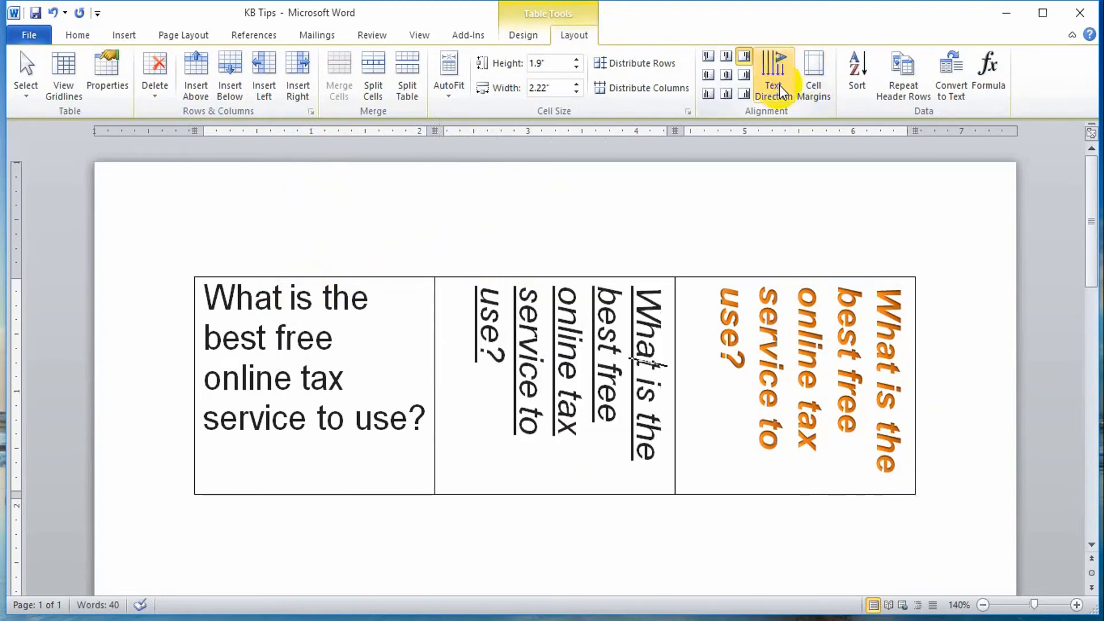
click(784, 70)
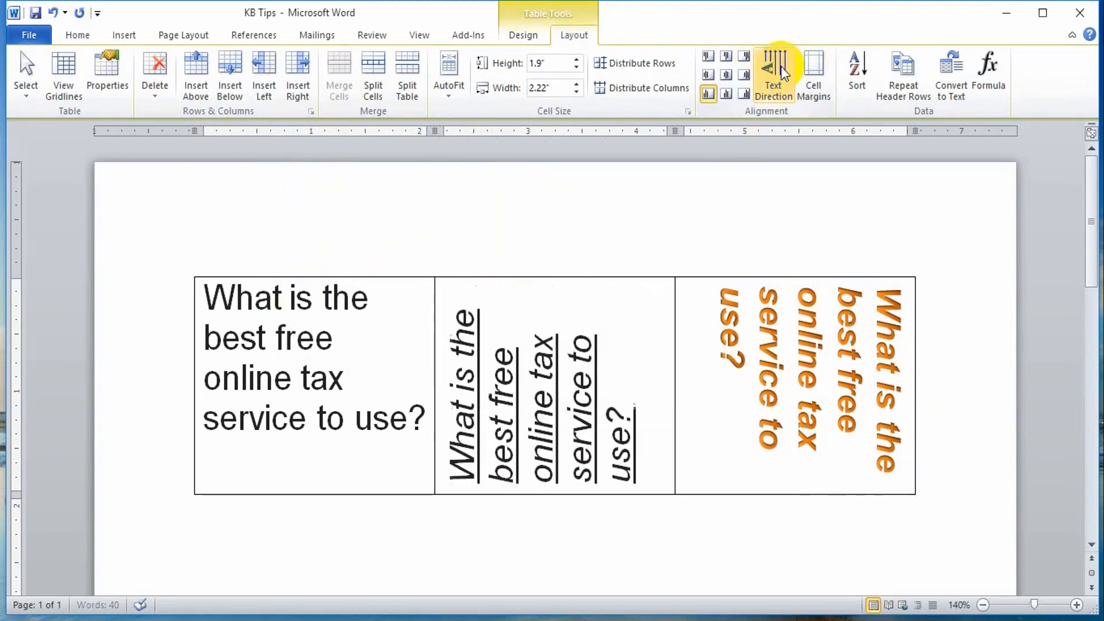
click(517, 429)
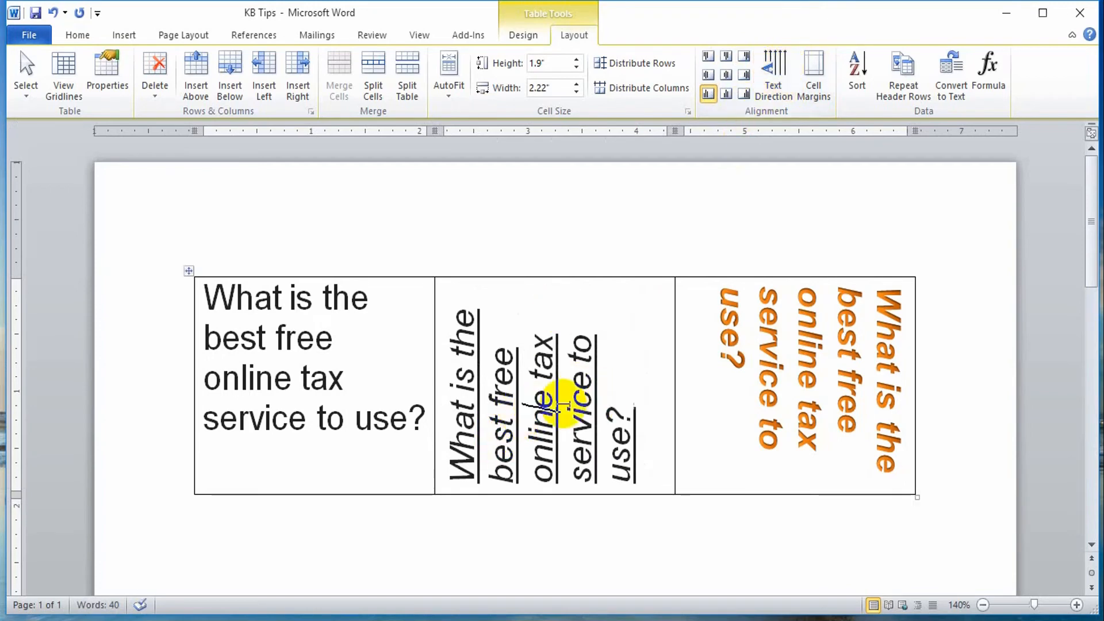
Apply the purple text effect with a reflection to the rotated question in the middle table cell
drag(457, 481, 648, 347)
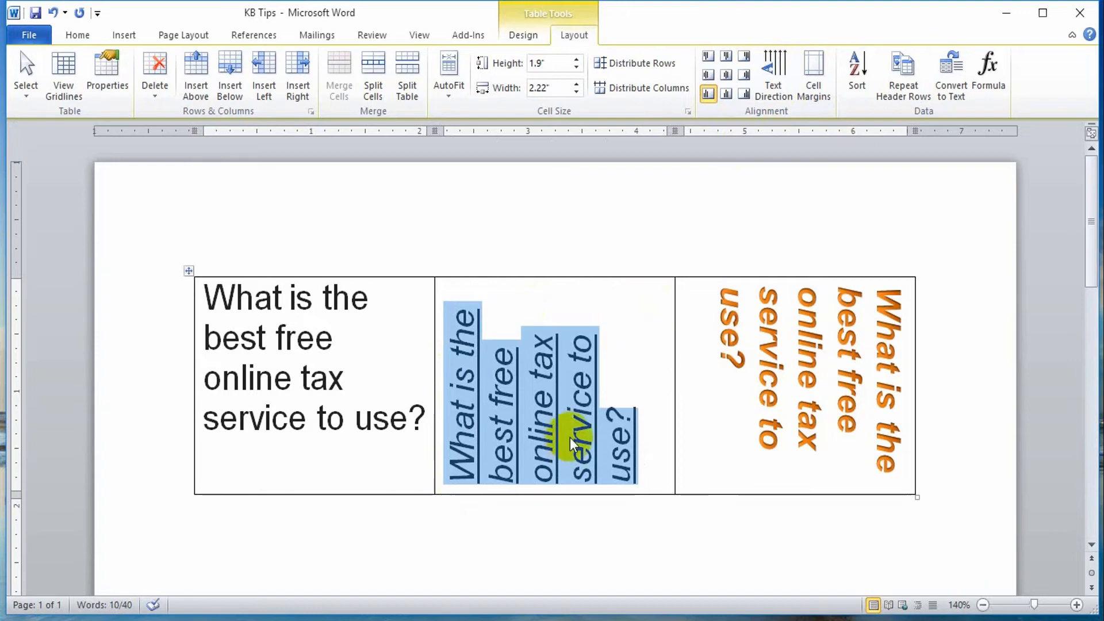
click(78, 39)
click(281, 91)
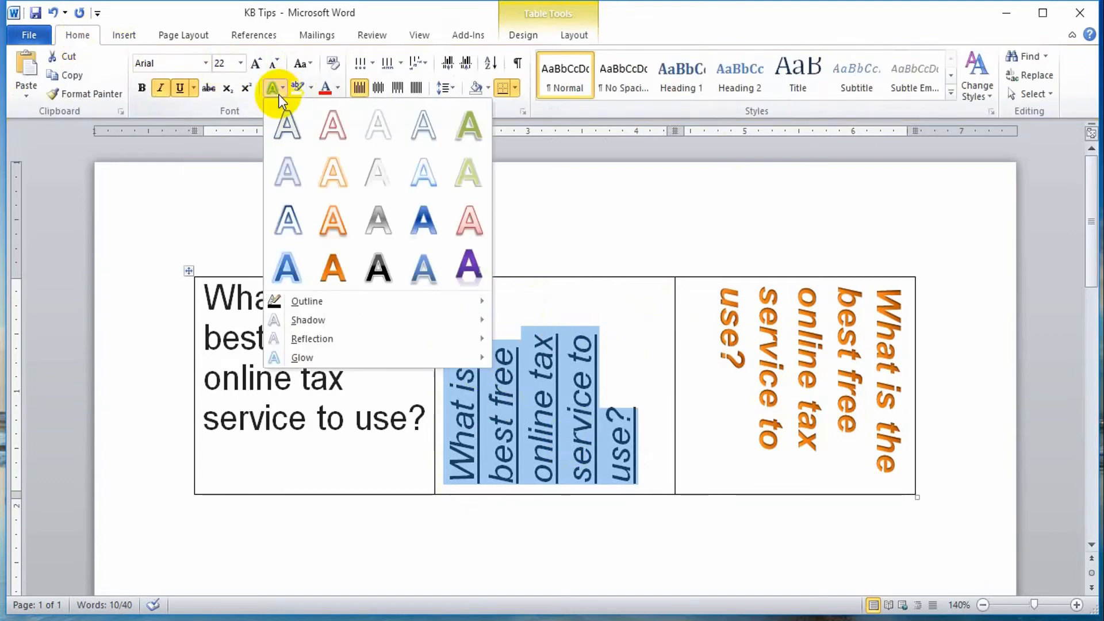
click(470, 270)
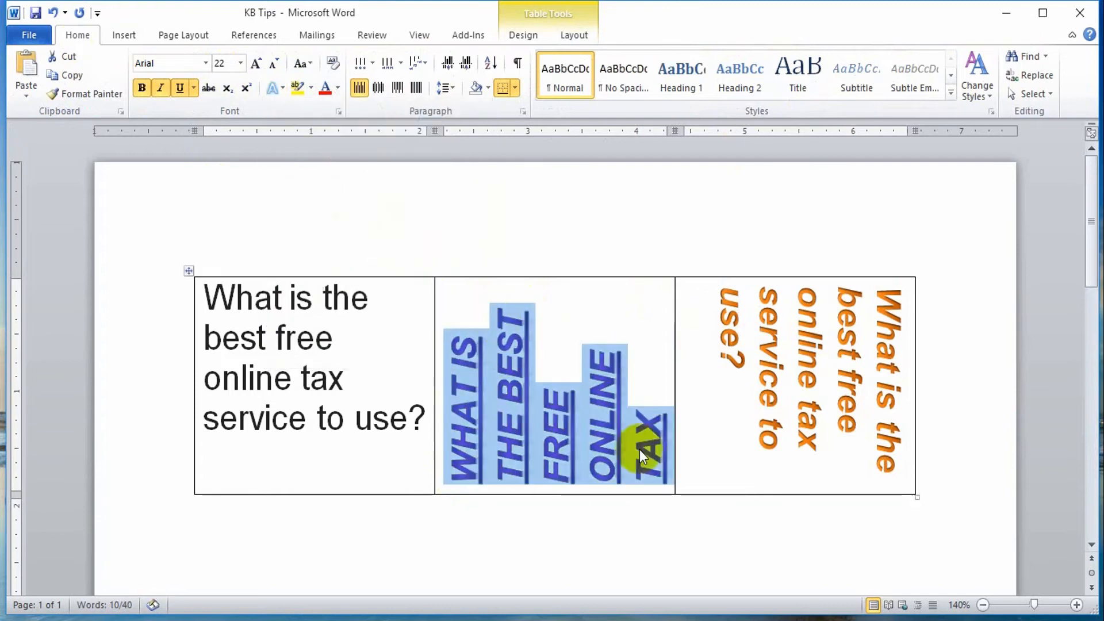
click(606, 389)
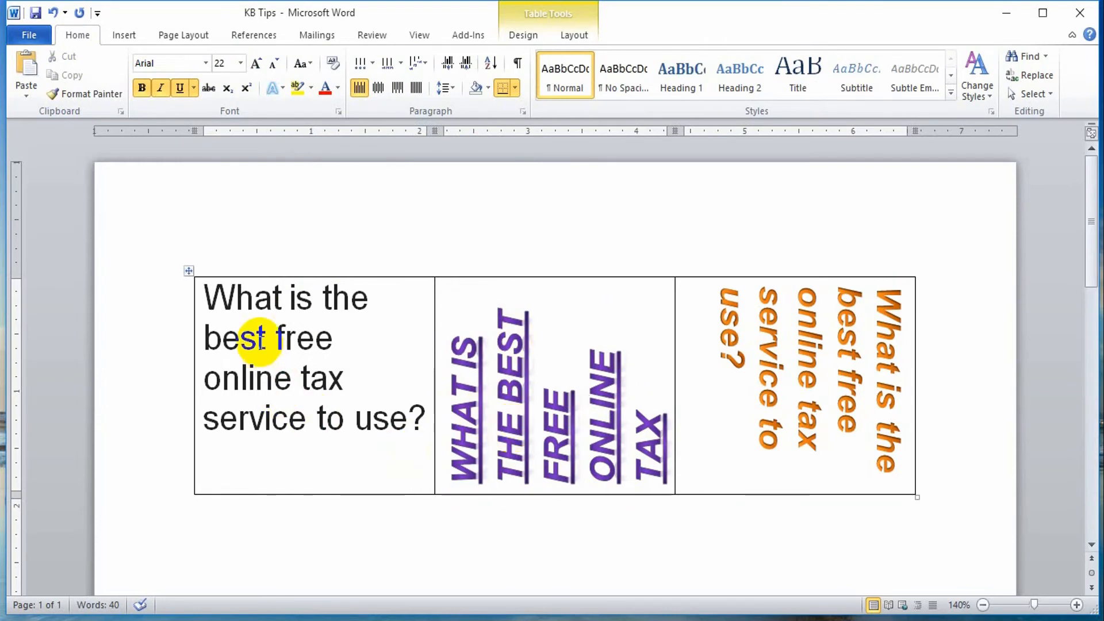
Try the vertical orientations for the first table cell and set its question to read from top to bottom
click(258, 340)
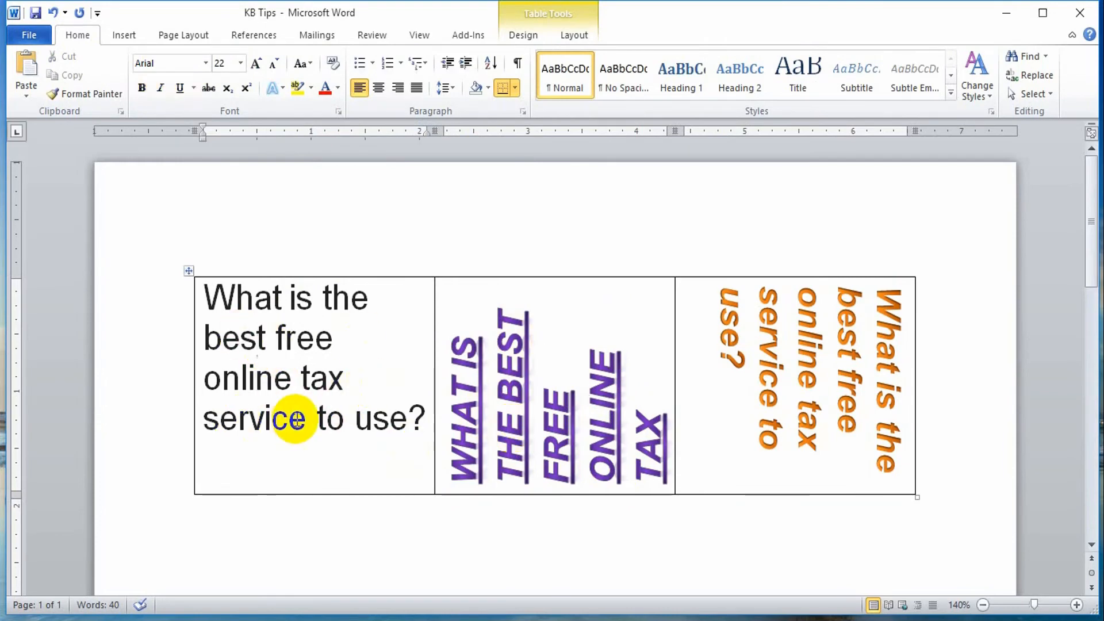
right_click(280, 345)
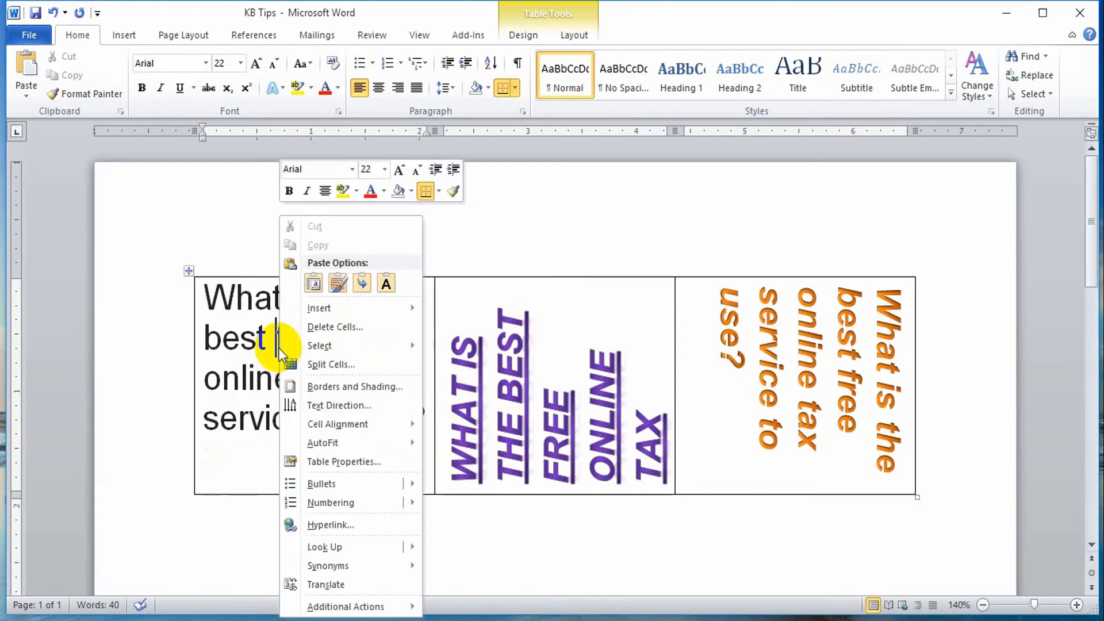
click(226, 349)
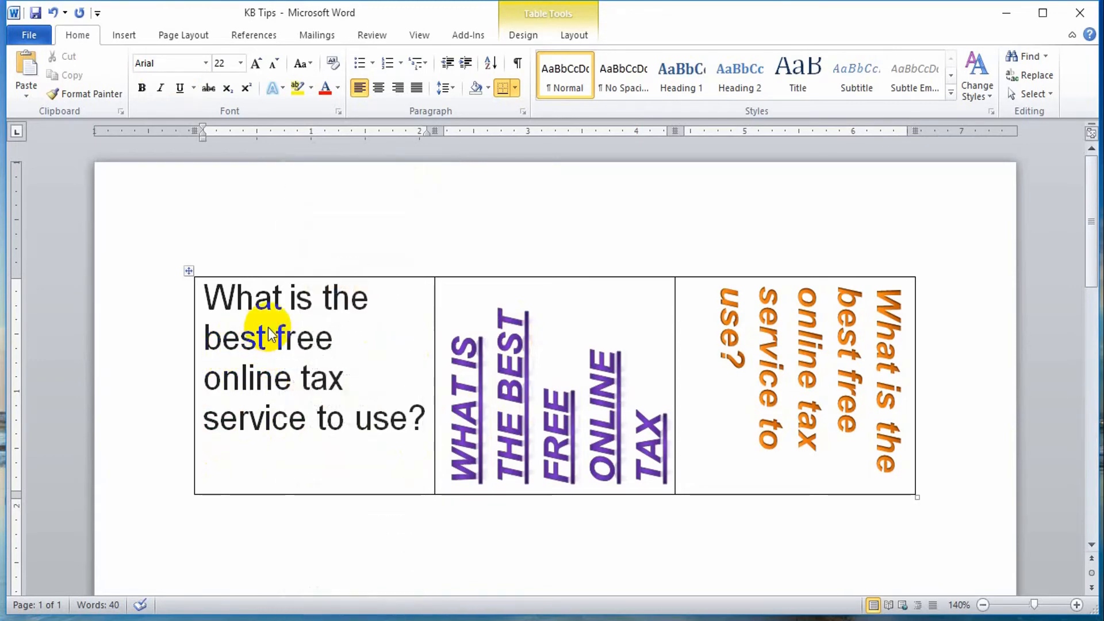
right_click(270, 335)
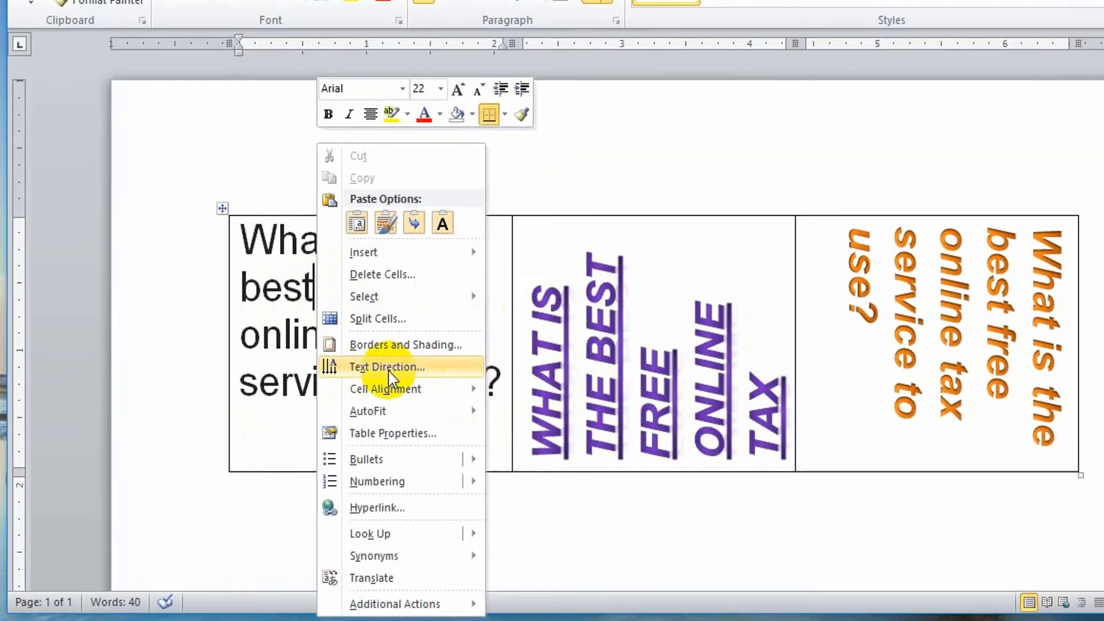
click(575, 235)
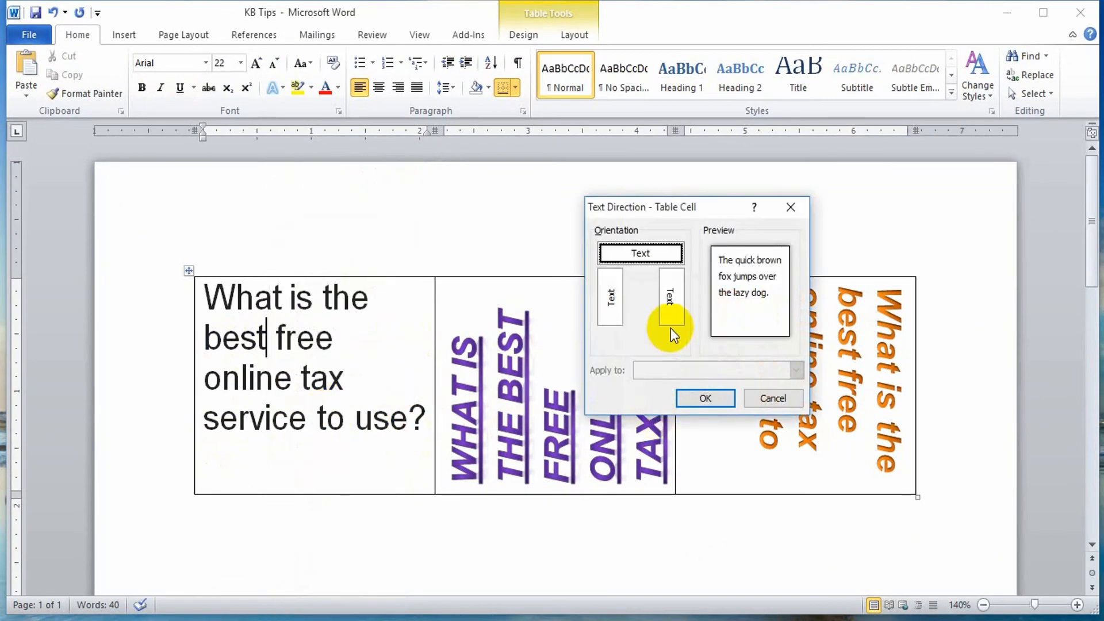
click(669, 299)
click(608, 313)
click(624, 260)
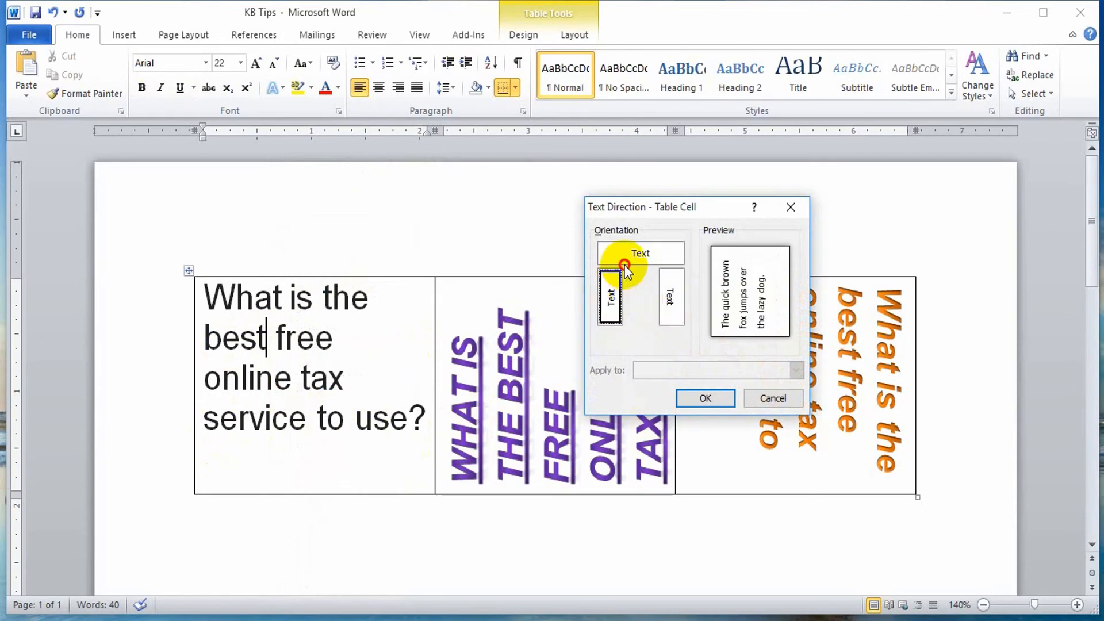
click(668, 302)
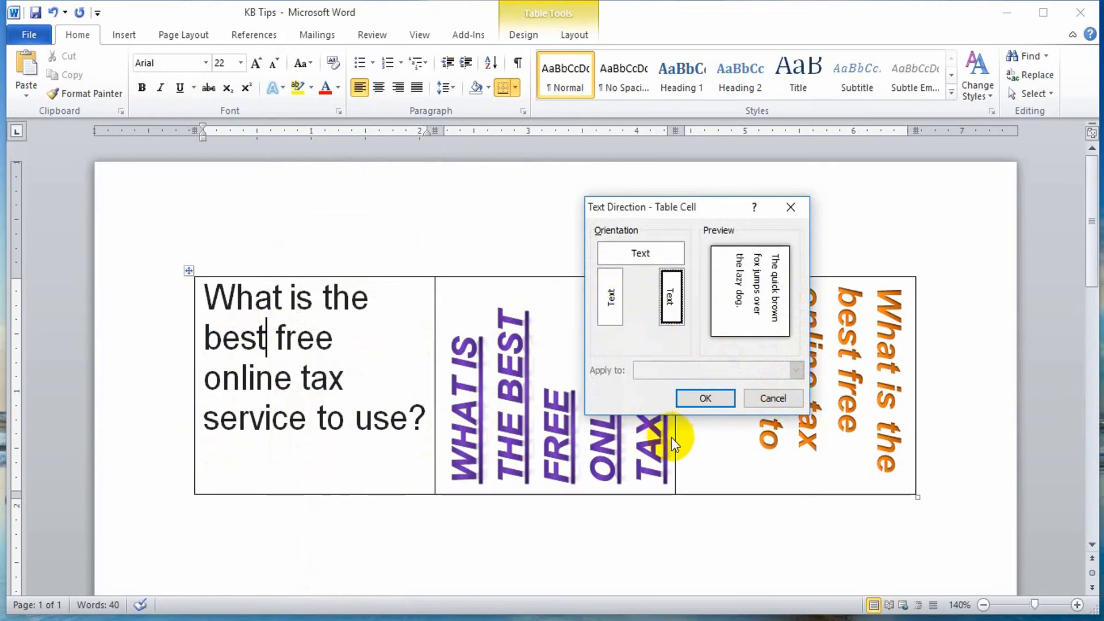
click(704, 397)
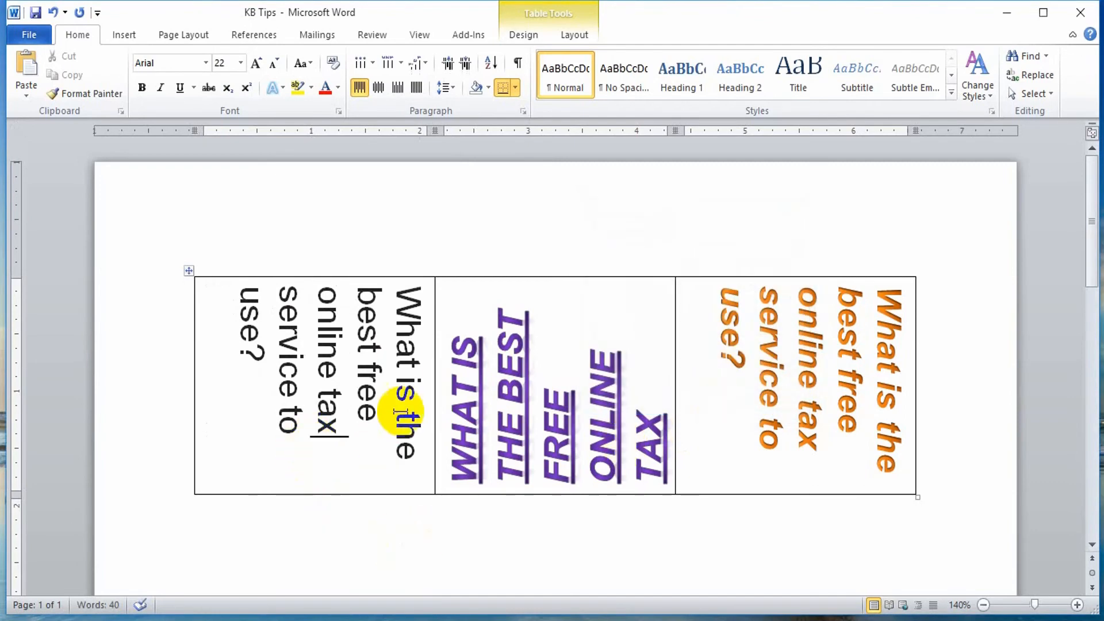
Change the text direction of the first table cell so its question reads vertically from bottom to top
right_click(390, 345)
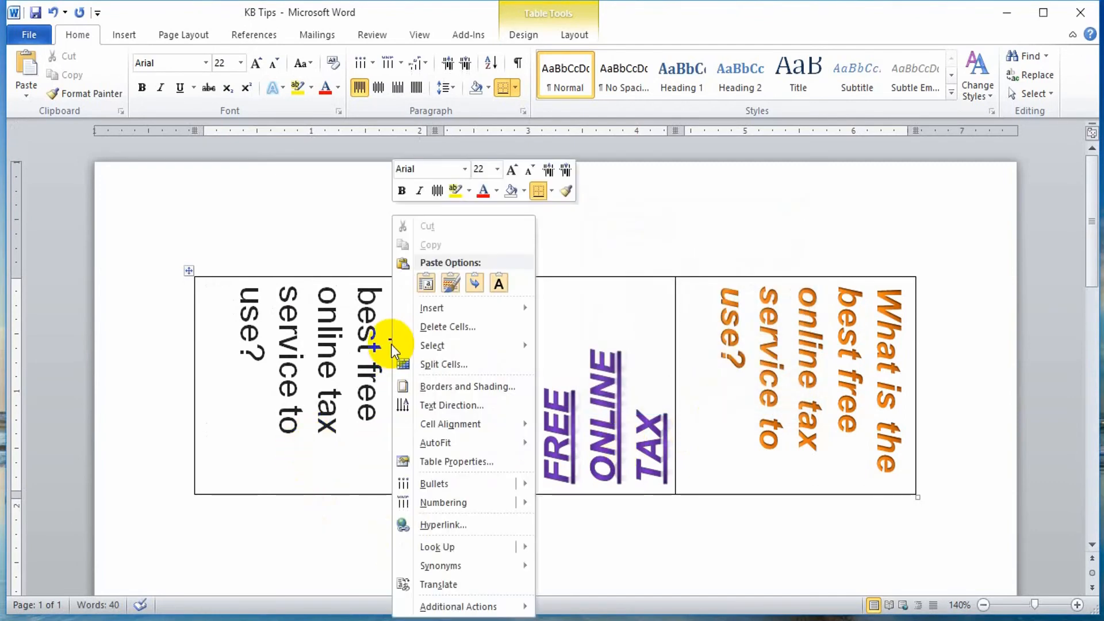
click(464, 406)
click(618, 313)
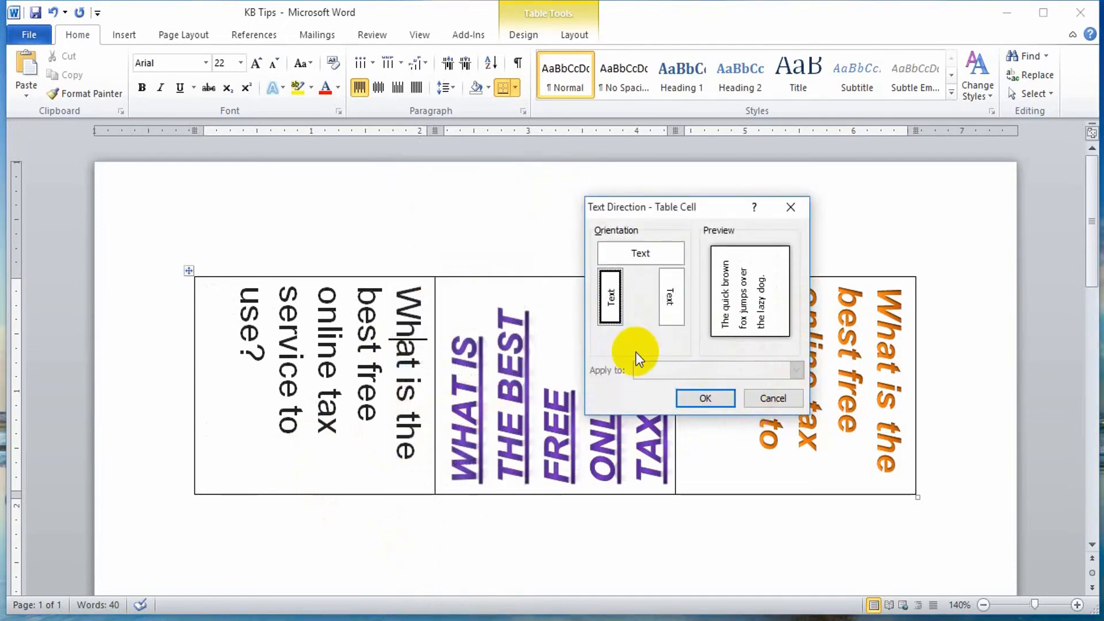
click(703, 399)
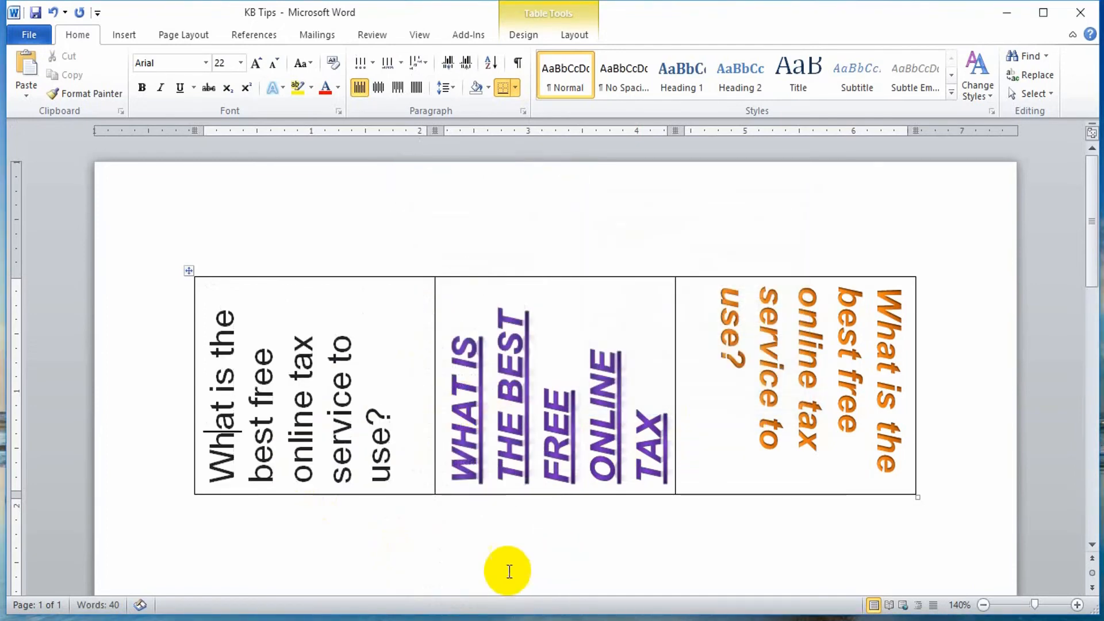
Set the text direction of the first table cell back to horizontal
right_click(406, 331)
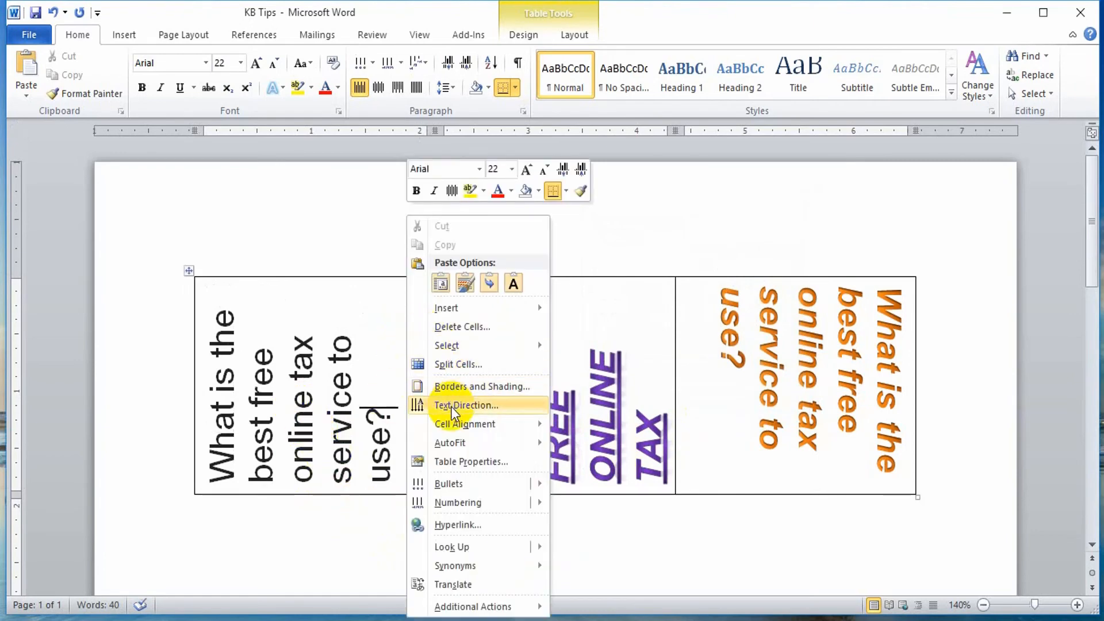
click(478, 407)
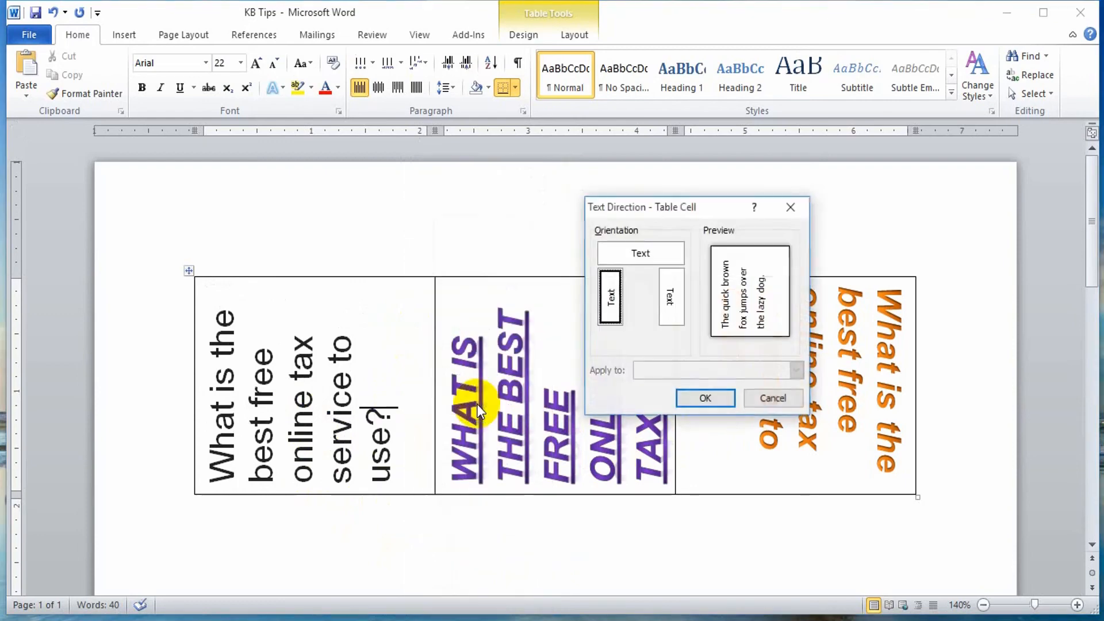
click(650, 260)
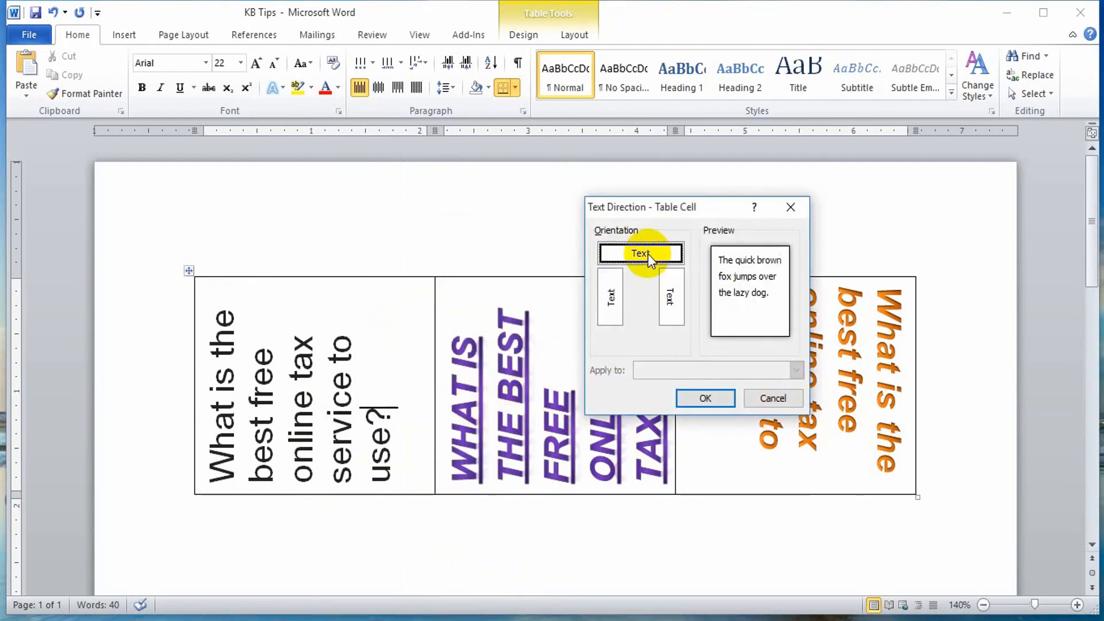
click(706, 399)
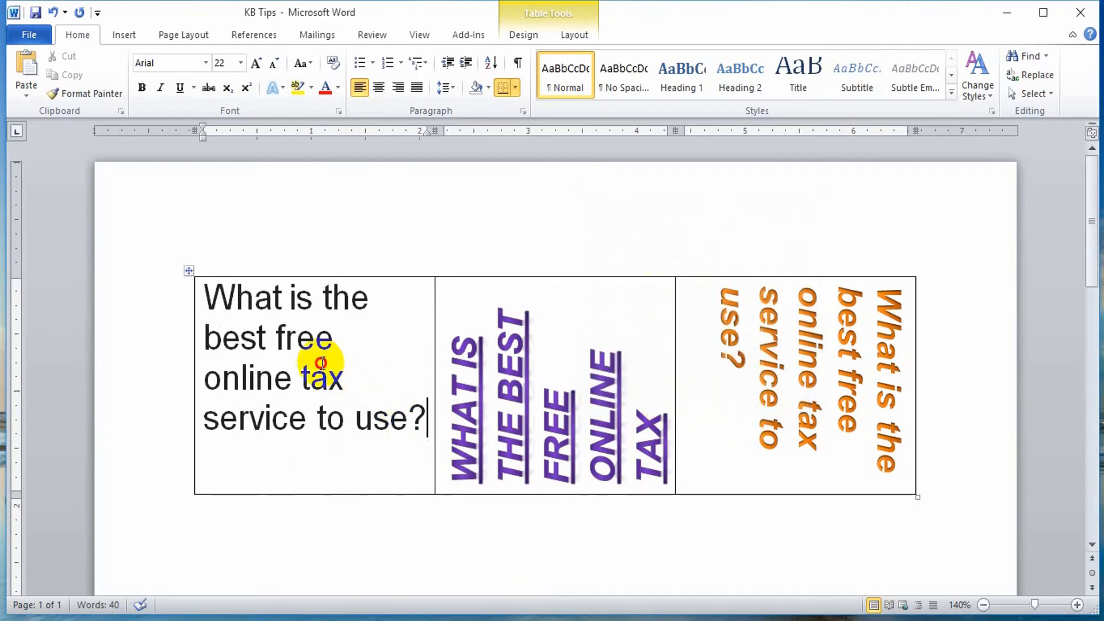
Try center and bottom cell alignments on the first table cell's question, finishing with it aligned top center
click(329, 377)
drag(208, 296, 420, 417)
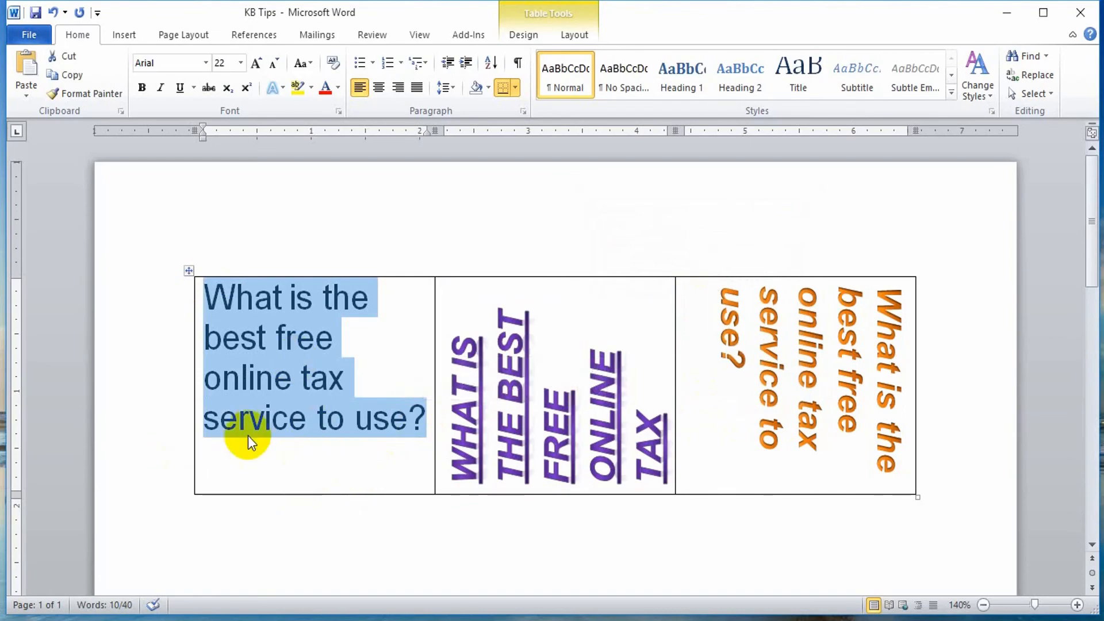
click(581, 35)
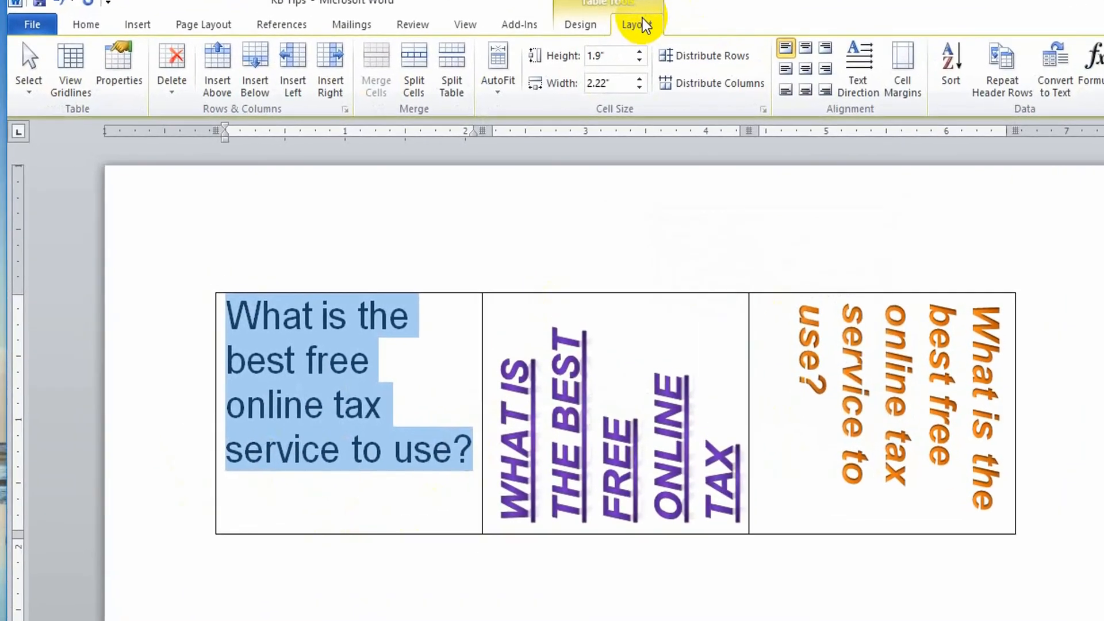
click(726, 57)
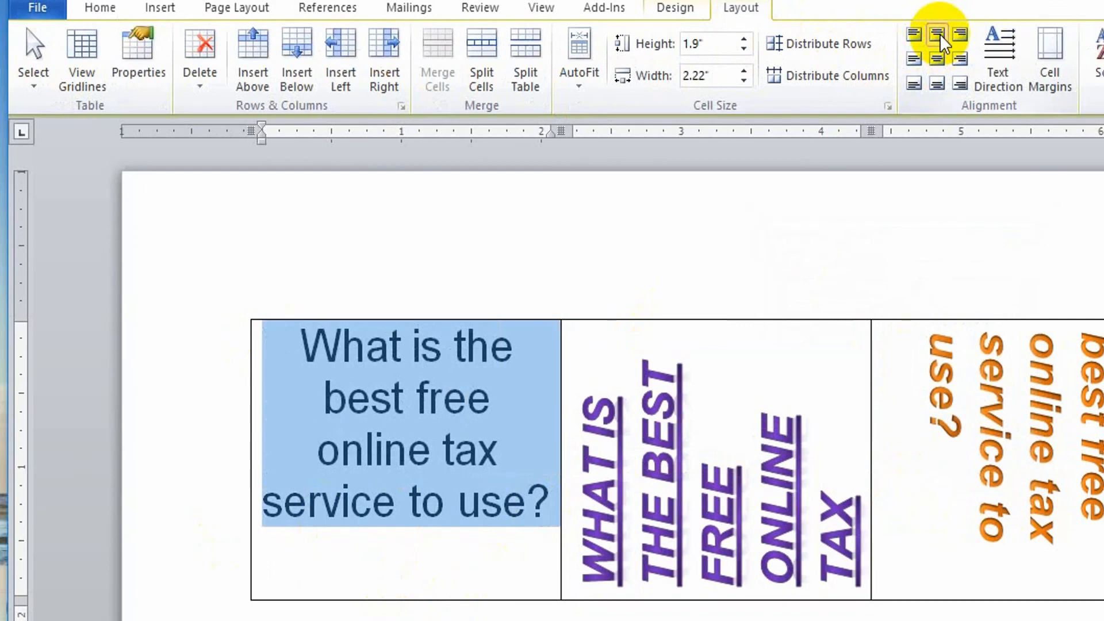
click(937, 58)
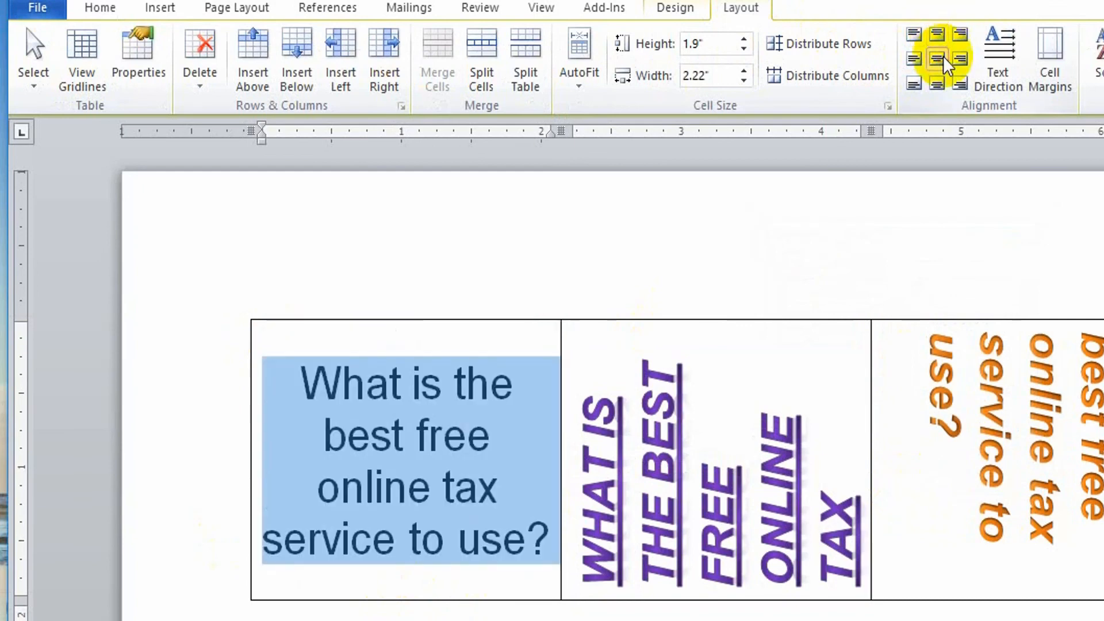
click(958, 86)
click(915, 85)
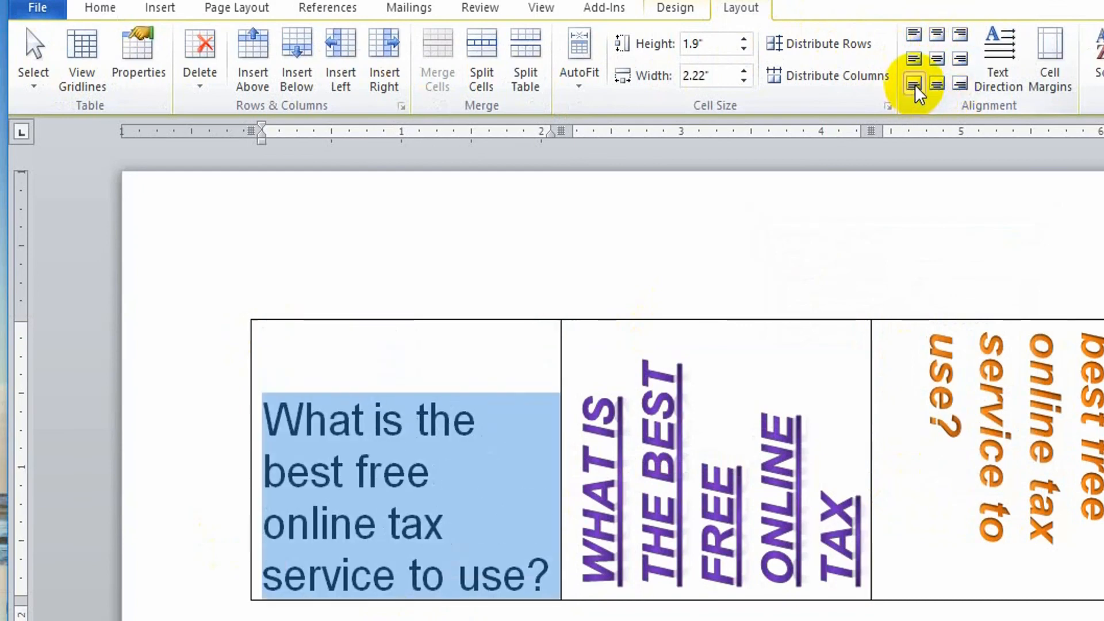
click(938, 59)
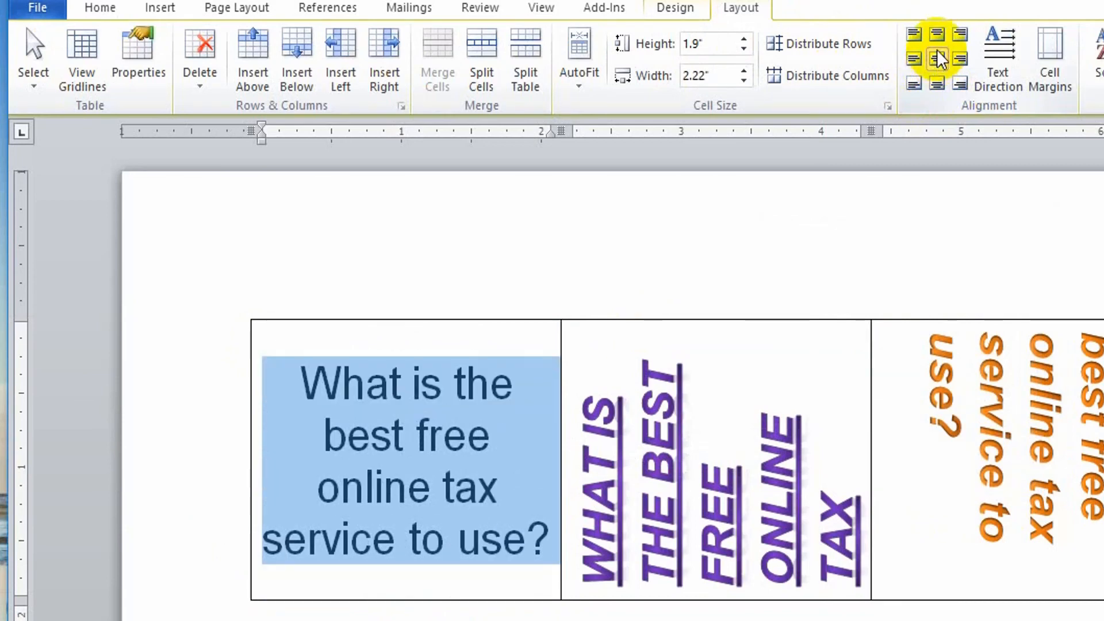
click(937, 34)
click(368, 348)
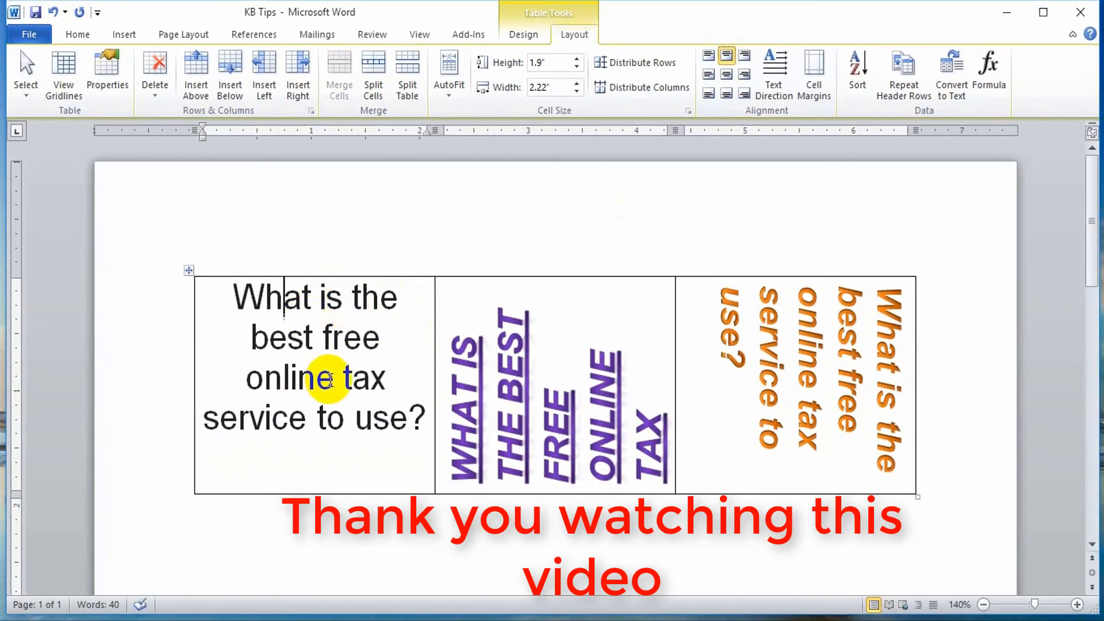
drag(357, 320, 878, 419)
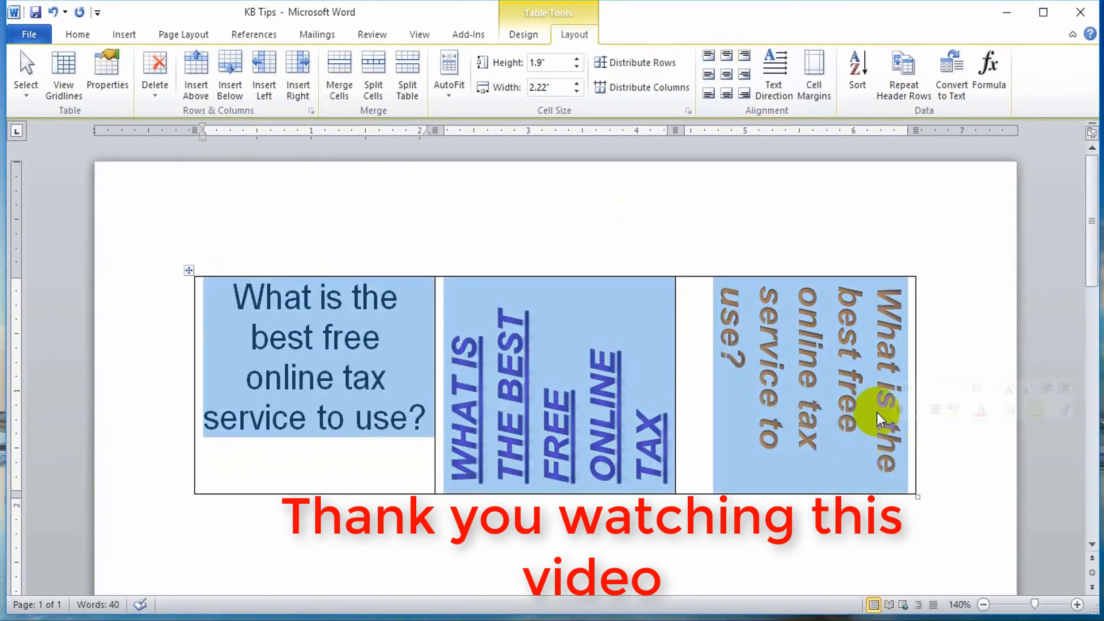
click(849, 360)
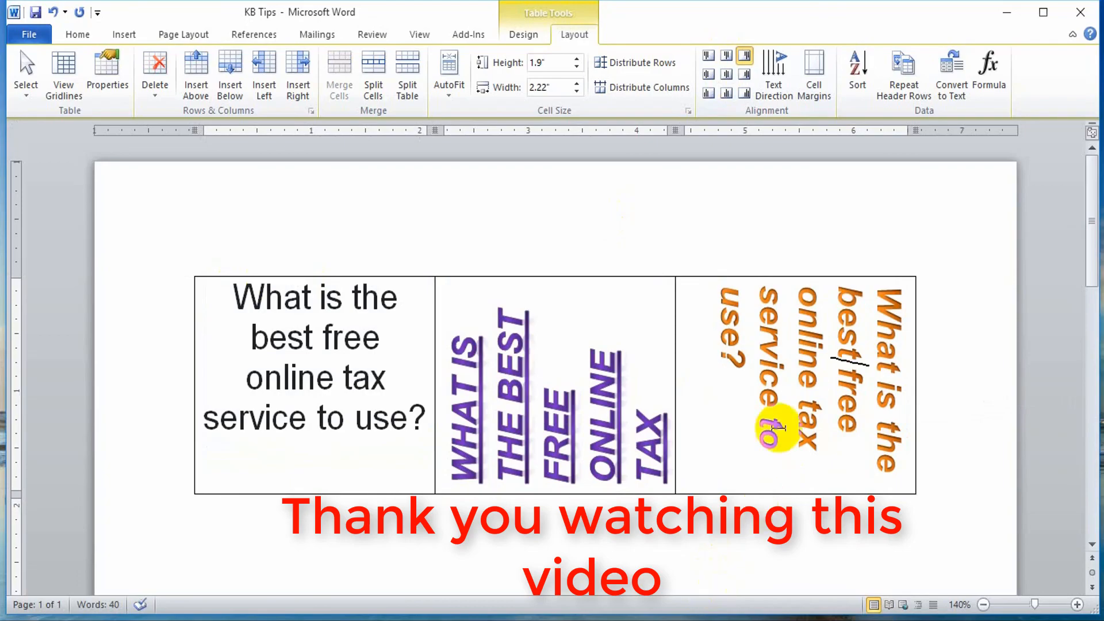